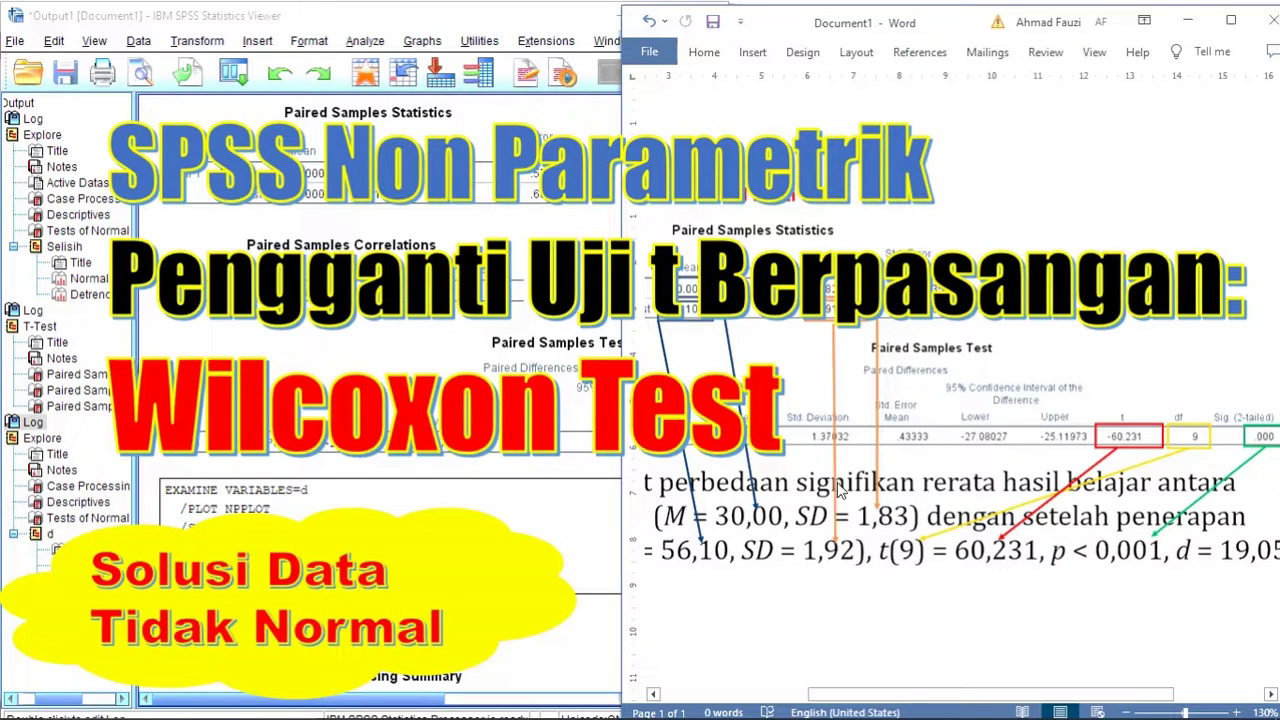
Step: Switch to the SPSS data editor and compare the Pretest, Posttest and Selisih values case by case
mouse_move(752, 712)
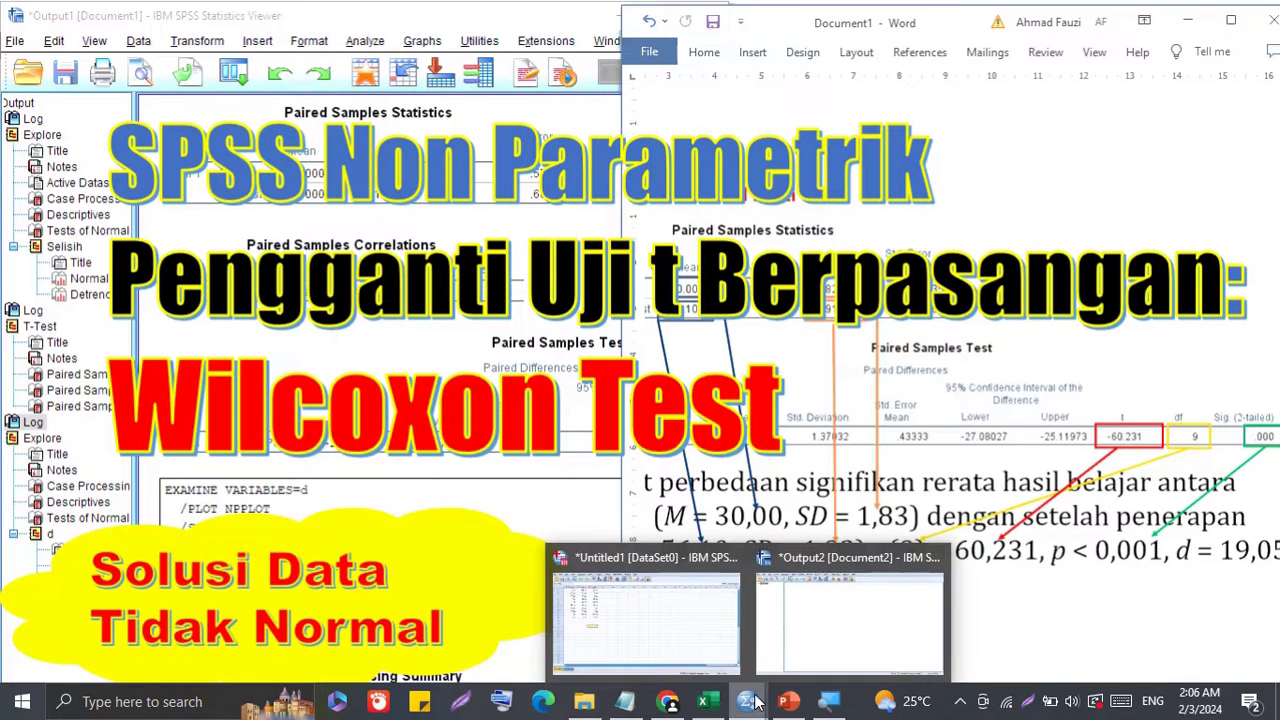
left_click(712, 652)
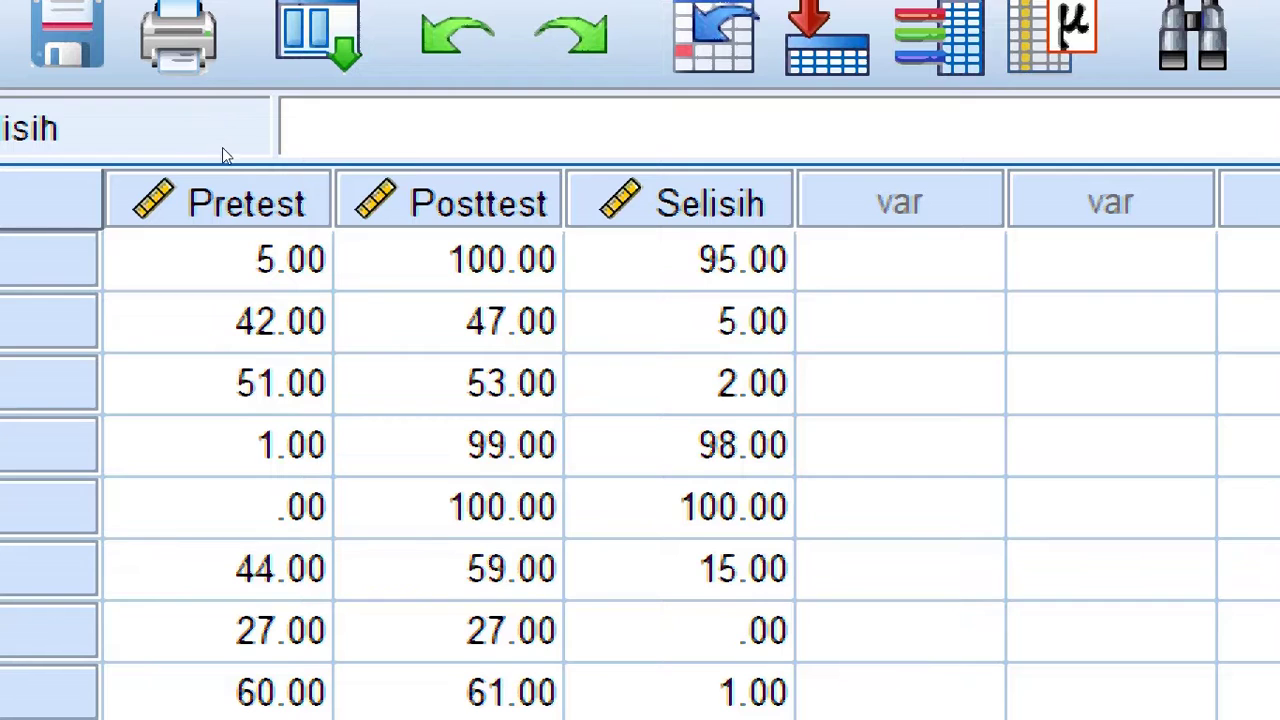
left_click(280, 134)
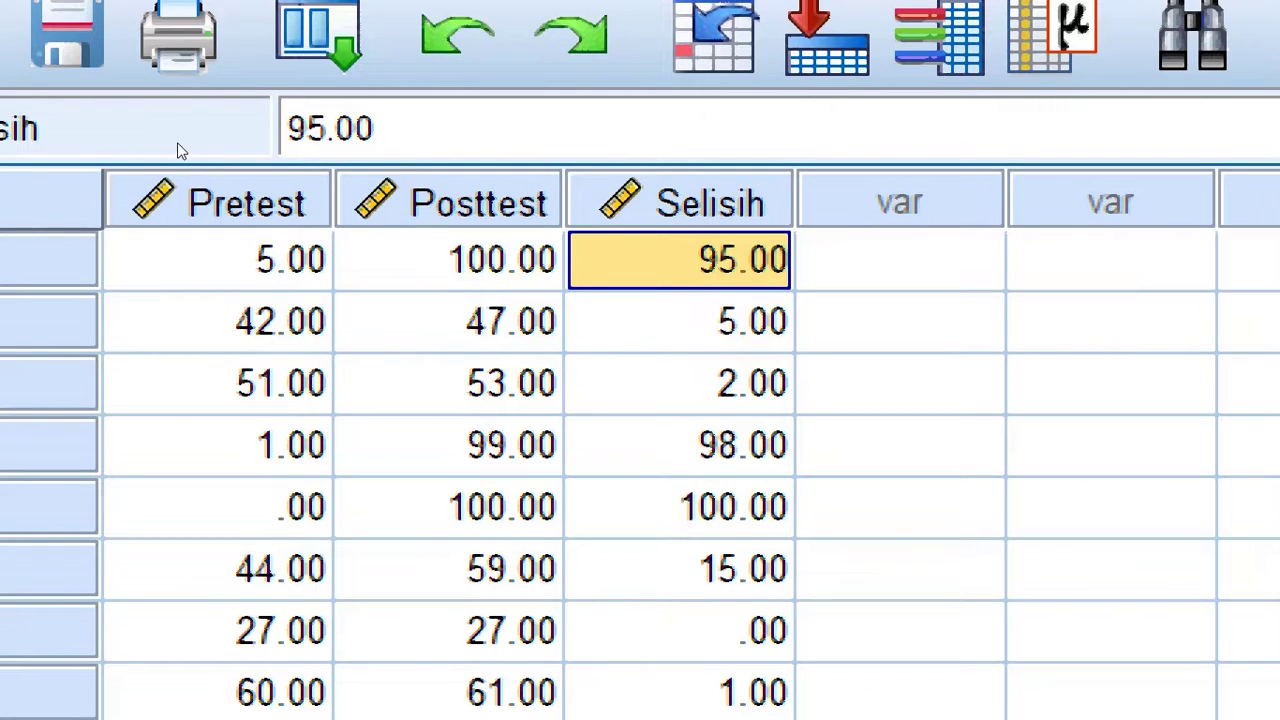
key("Left")
key("Left")
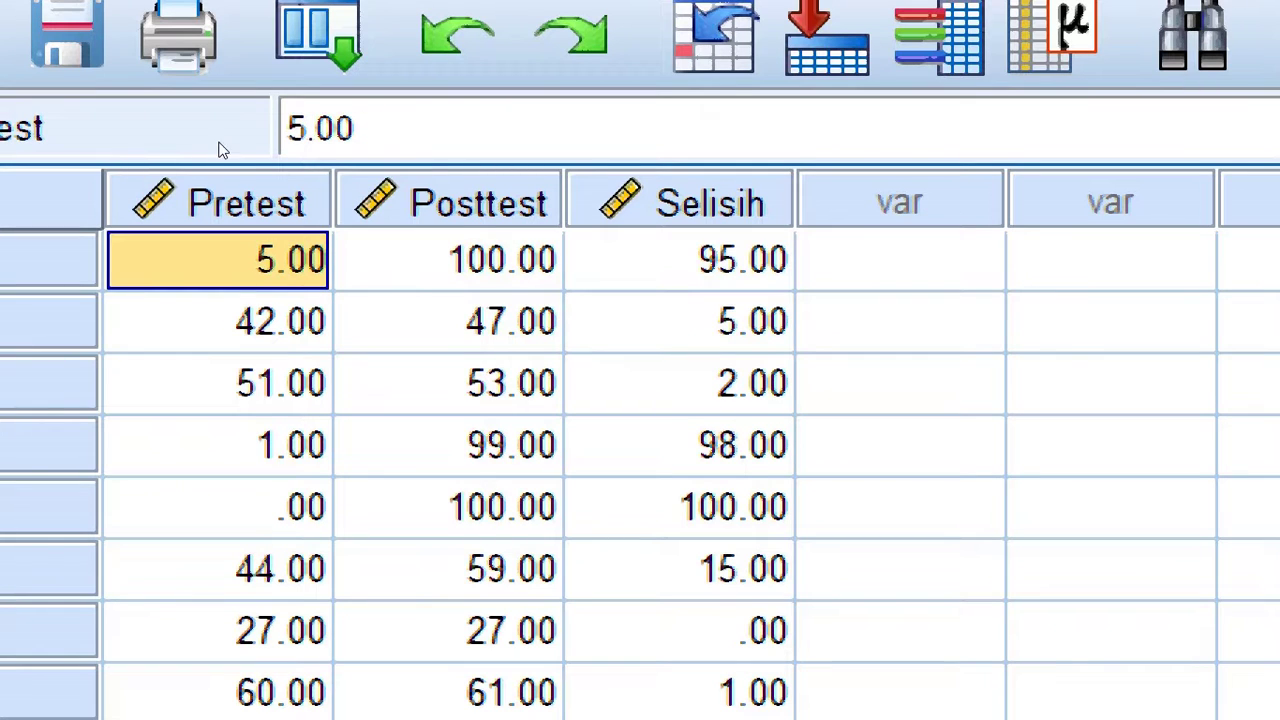
key("Right")
key("Down")
key("Up")
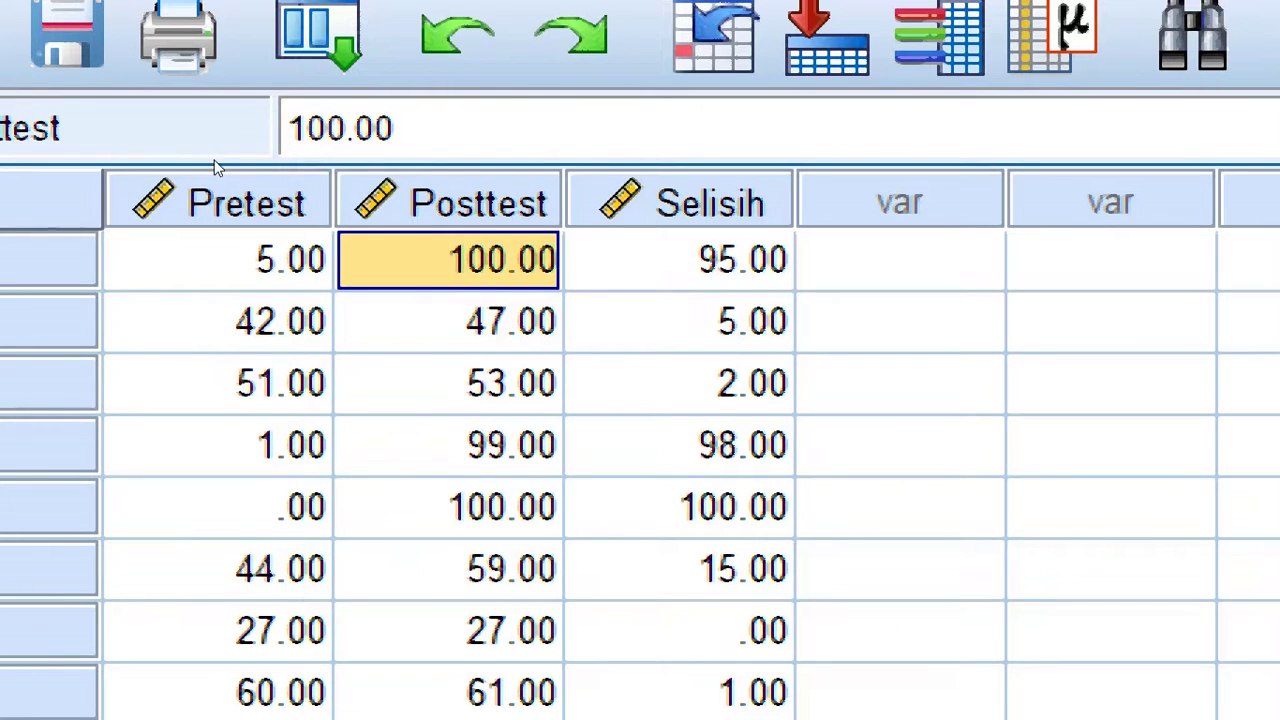
key("Left")
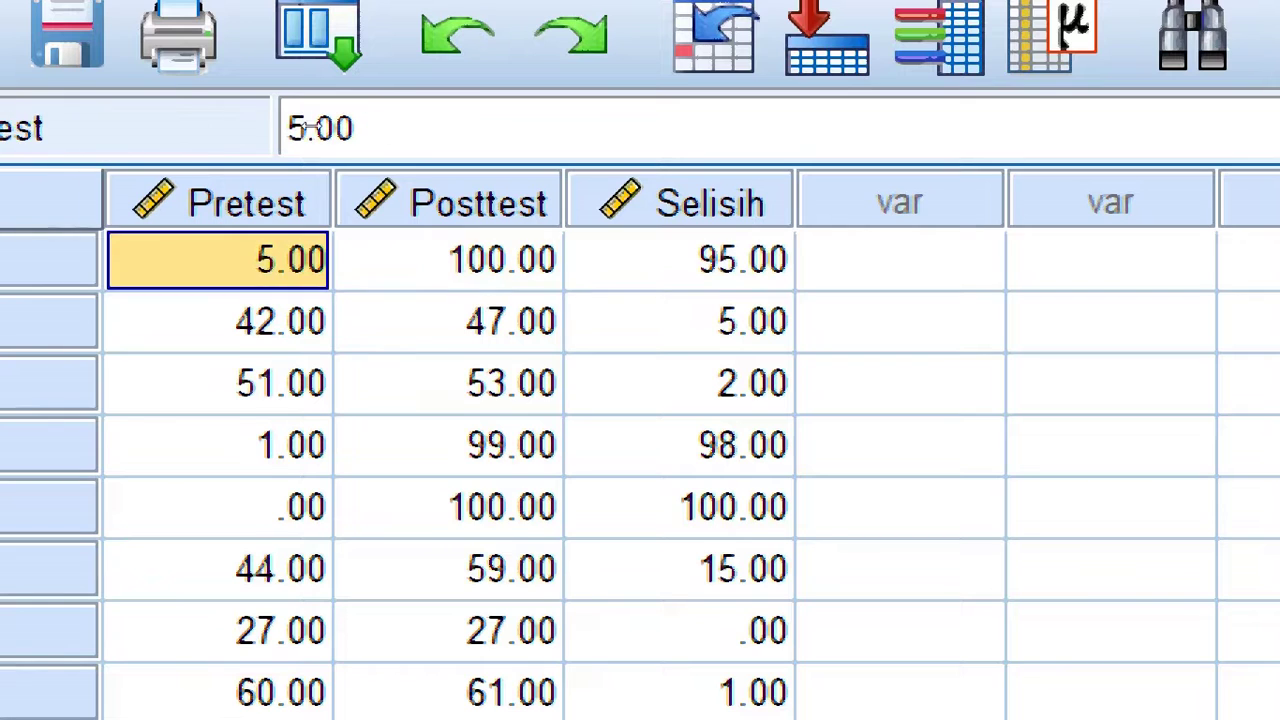
key("Right")
key("Right")
key("Down")
key("Left")
key("Down")
key("Left")
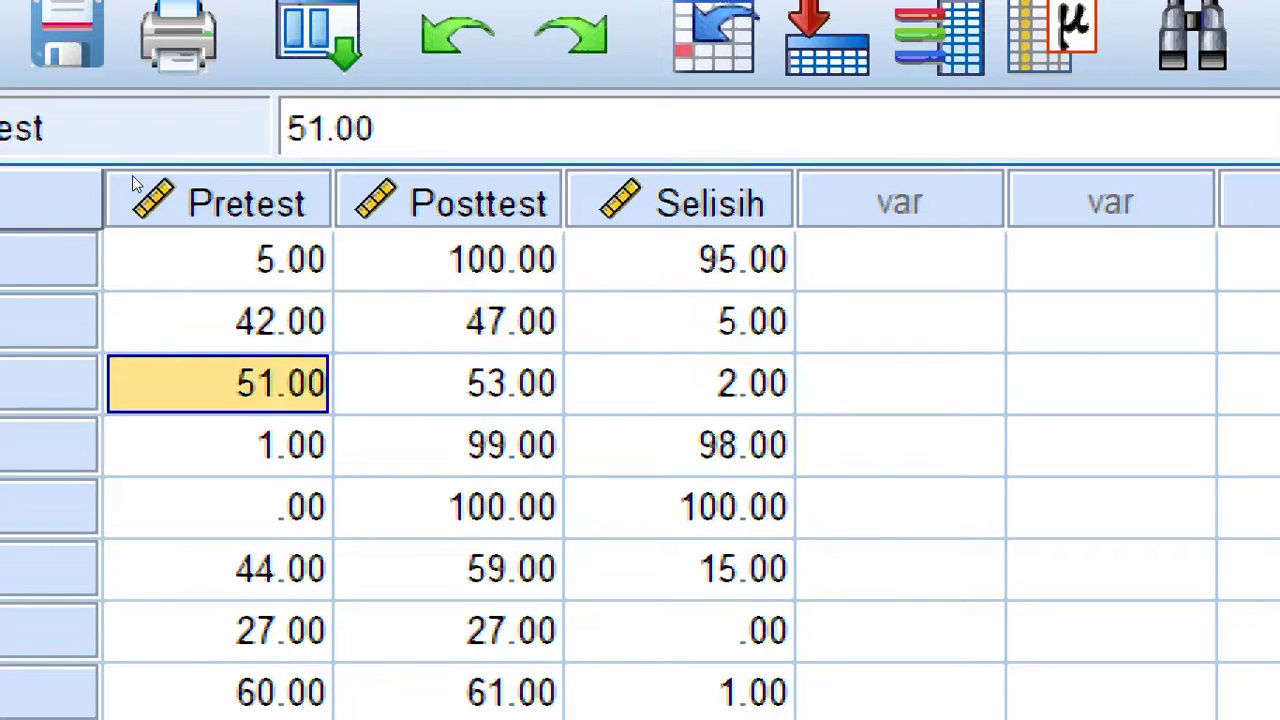
key("Up")
scroll(280, 172, "down", 2)
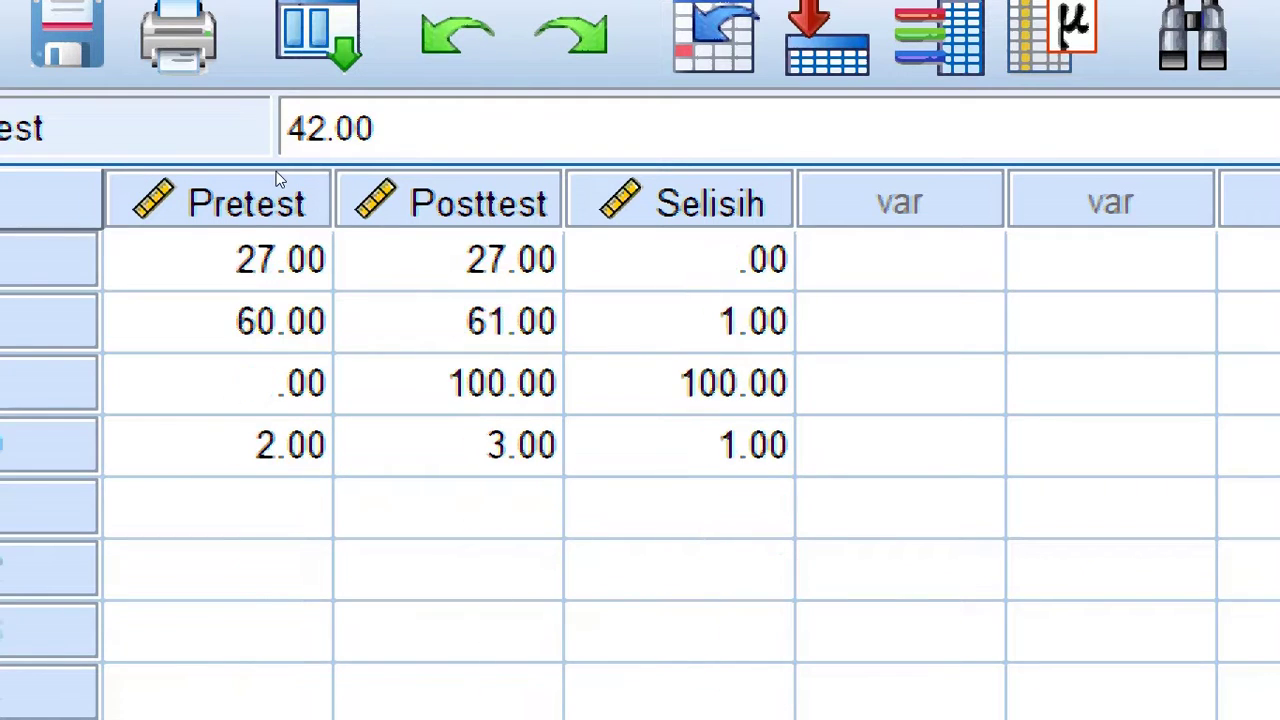
scroll(276, 175, "up", 2)
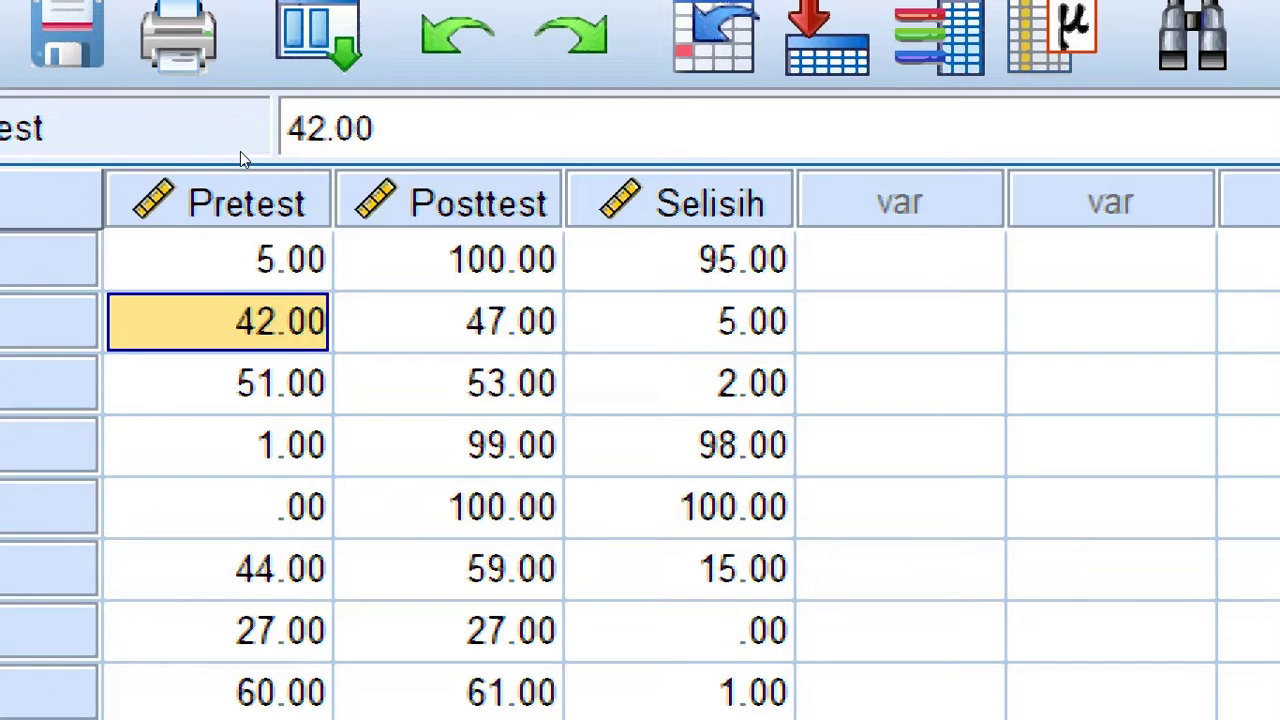
key("F2")
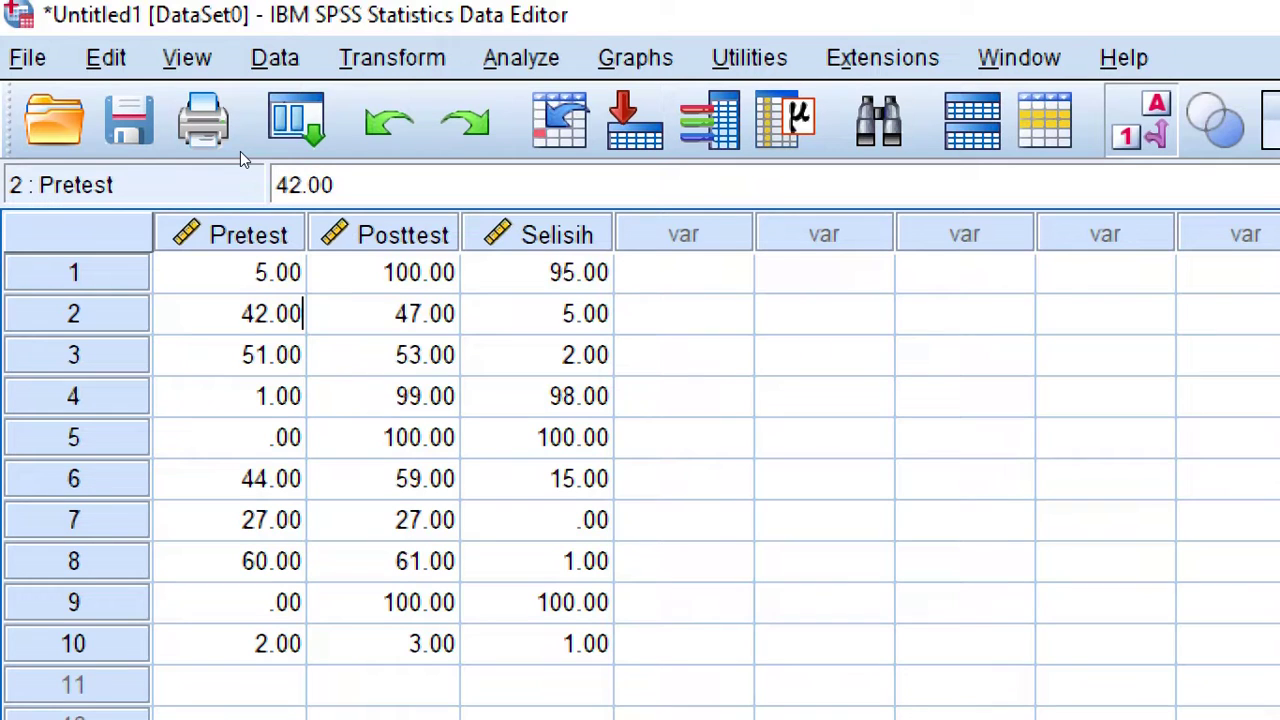
Step: Examine the Selisih column across all ten cases, along with the Pretest and Posttest columns it comes from
left_click_drag(537, 273, 540, 355)
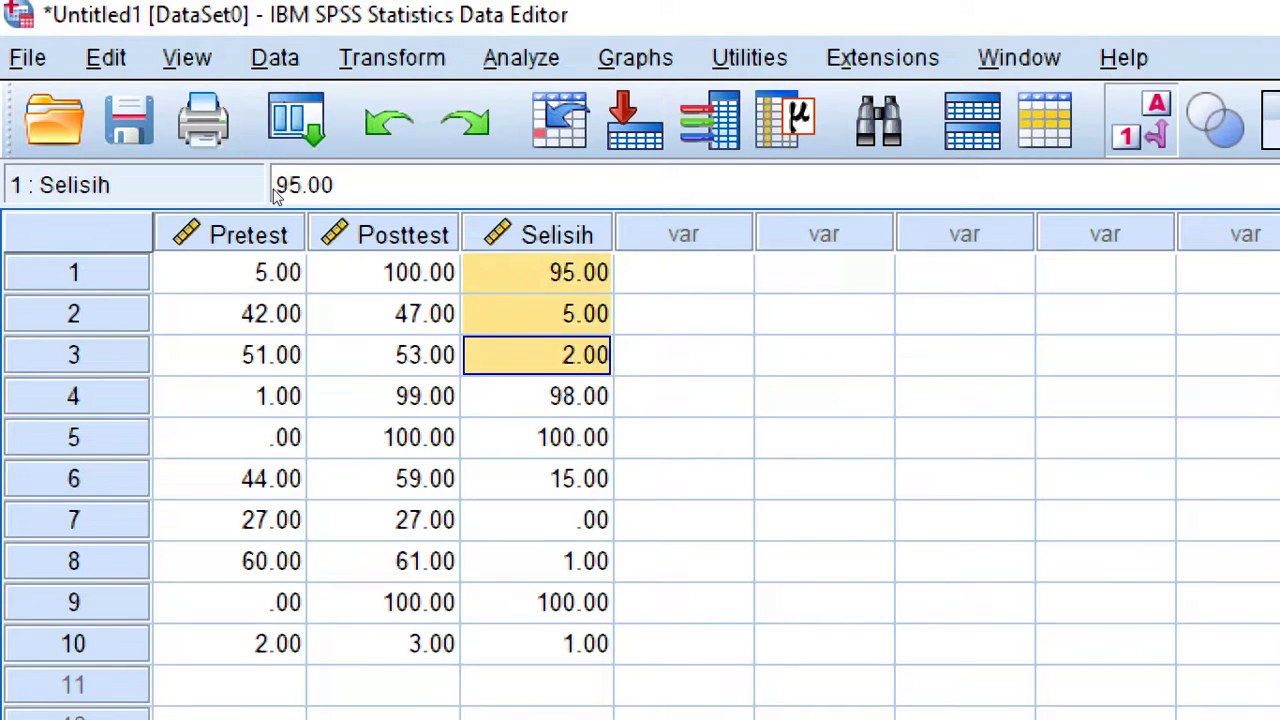
key("shift+Down")
key("shift+Down")
key("shift+Down")
key("shift+Down")
key("shift+Down")
key("shift+Down")
key("shift+Down")
key("shift+Up")
key("shift+Up")
key("shift+Up")
key("shift+Up")
key("shift+Up")
key("shift+Up")
key("shift+Up")
key("shift+Up")
key("shift+Up")
key("shift+Down")
key("shift+Down")
key("shift+Down")
key("shift+Down")
key("shift+Down")
key("shift+Down")
key("shift+Down")
key("shift+Down")
key("shift+Down")
key("shift+Up")
key("shift+Up")
key("shift+Up")
key("shift+Up")
key("shift+Up")
key("shift+Up")
key("shift+Up")
key("shift+Up")
key("shift+Up")
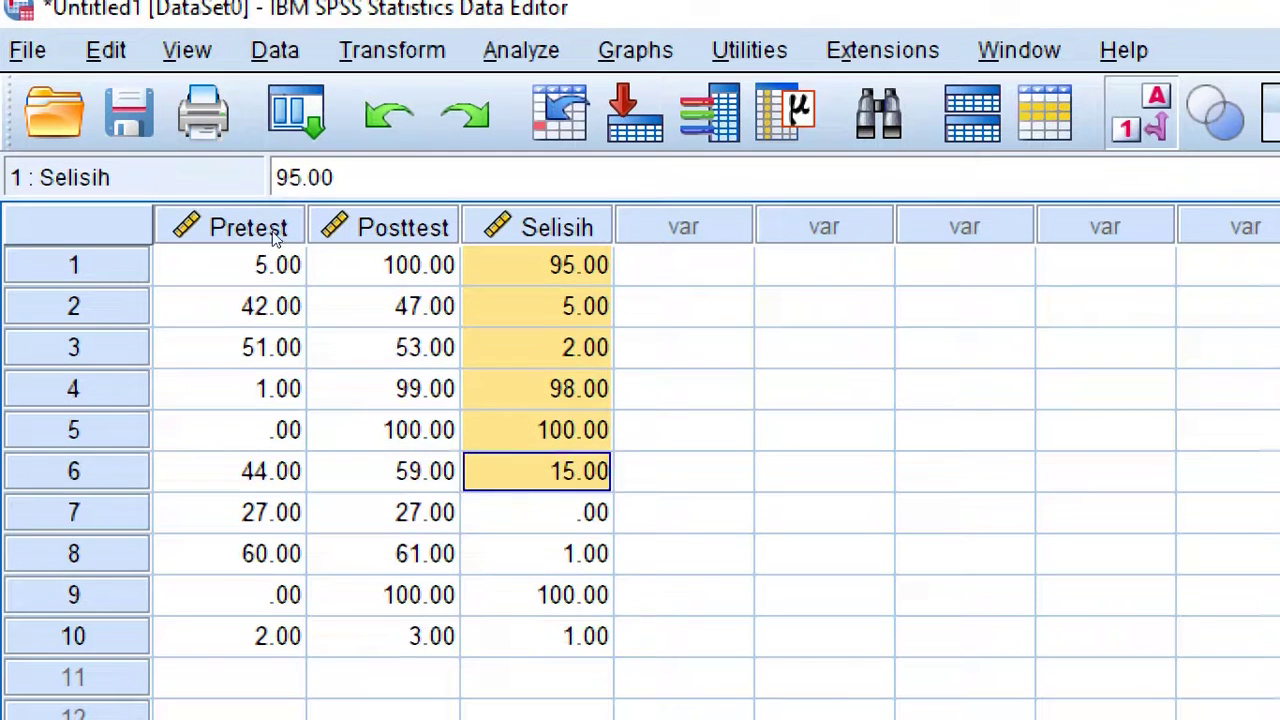
key("shift+Down")
key("shift+Down")
key("shift+Down")
key("shift+Down")
key("shift+Down")
key("shift+Down")
key("shift+Down")
left_click_drag(230, 265, 230, 512)
left_click(383, 227)
left_click(537, 265)
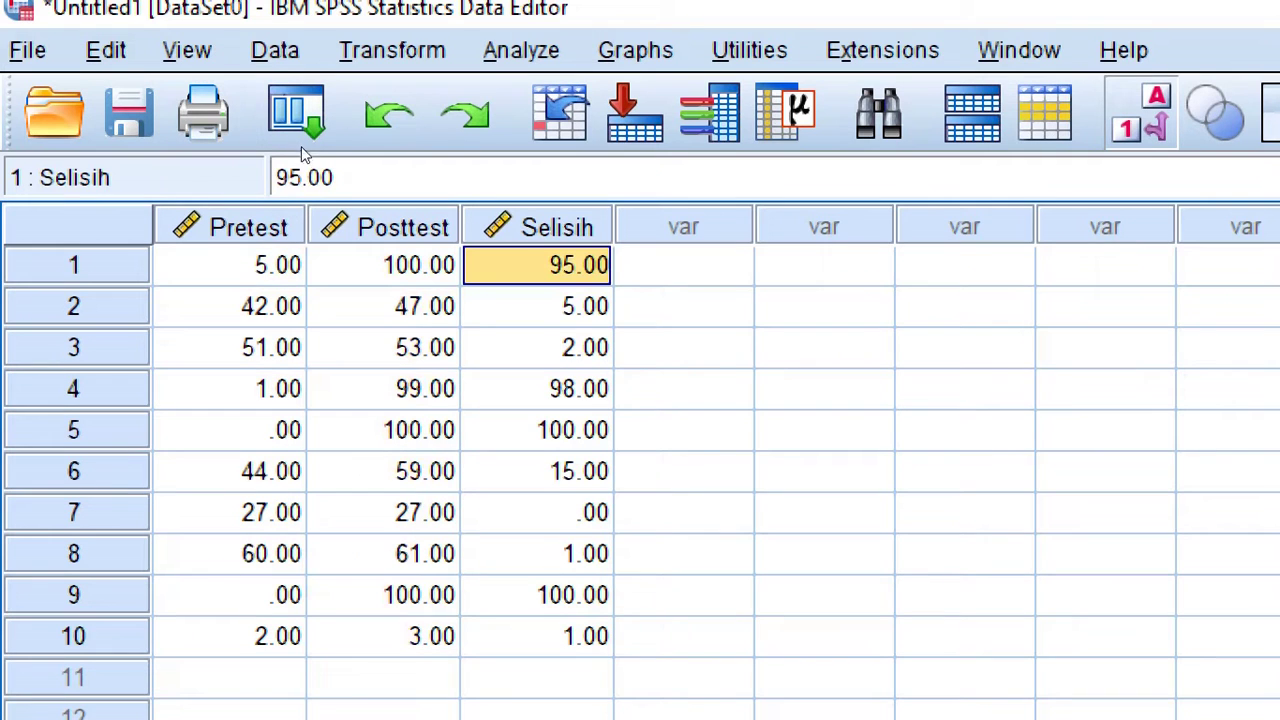
left_click(684, 347)
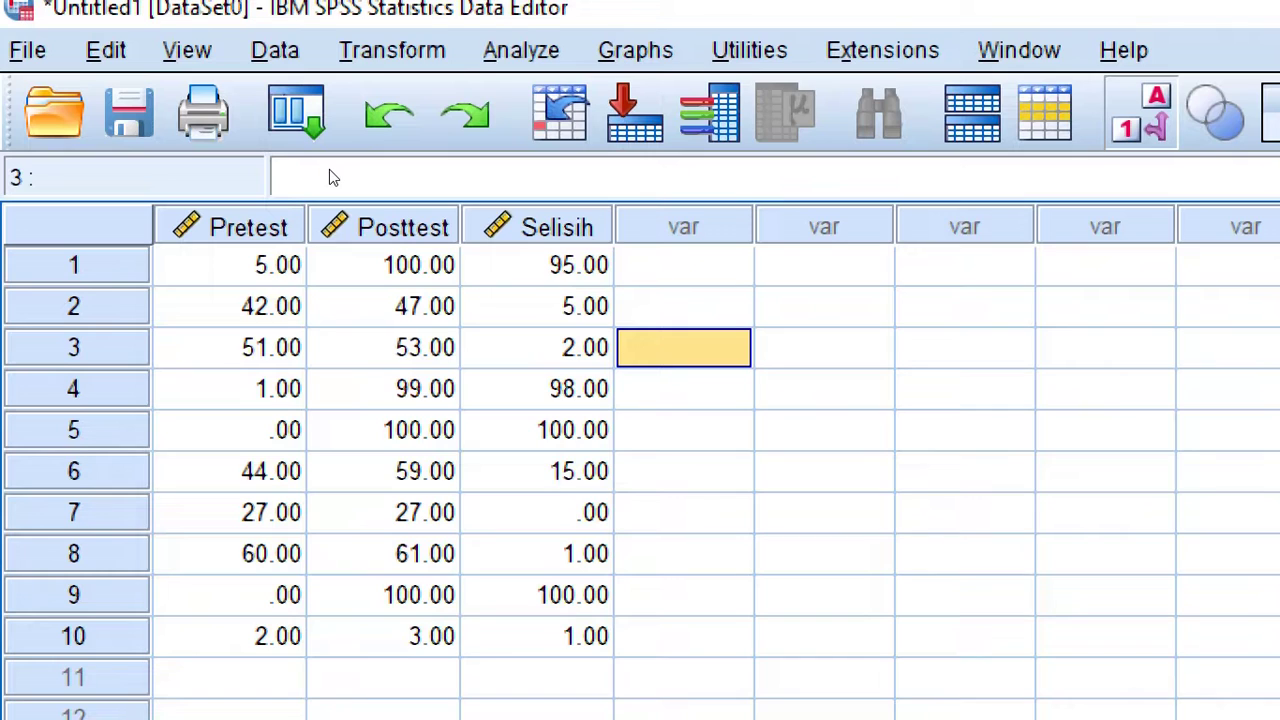
key("Left")
key("Left")
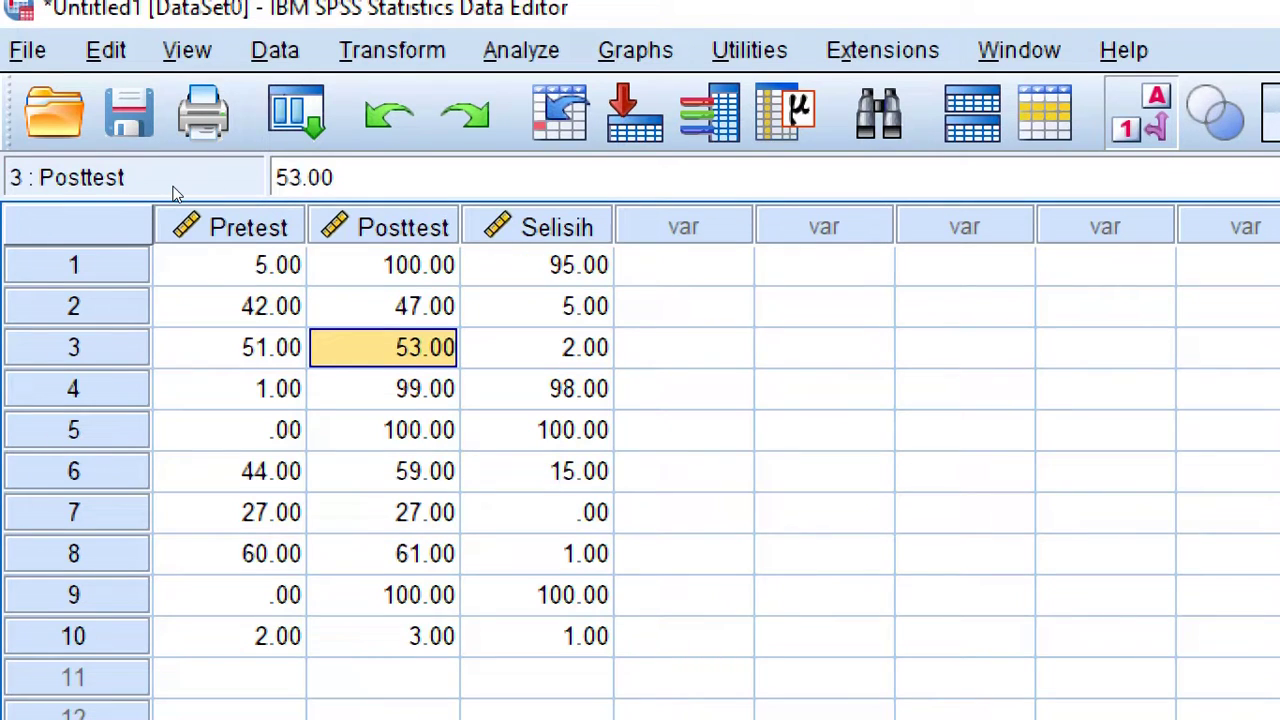
key("F2")
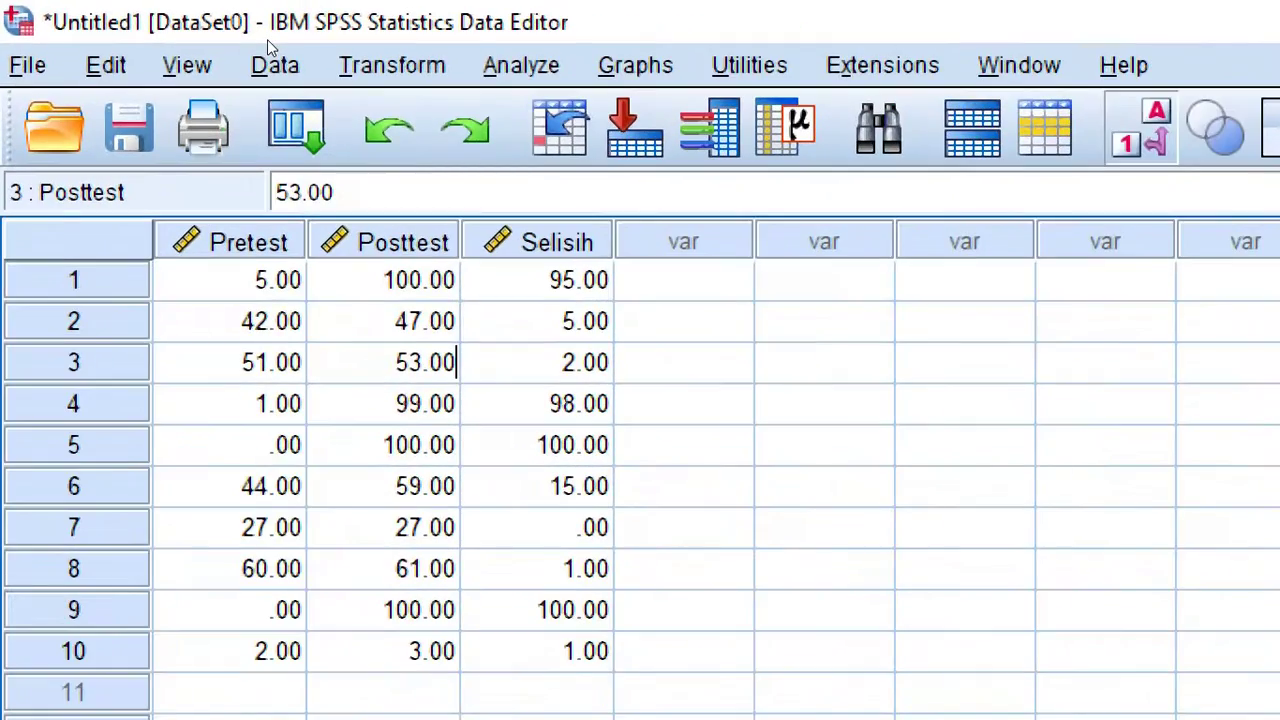
Step: Open the legacy nonparametric test for 2 Related Samples
key("alt+a")
key("Down")
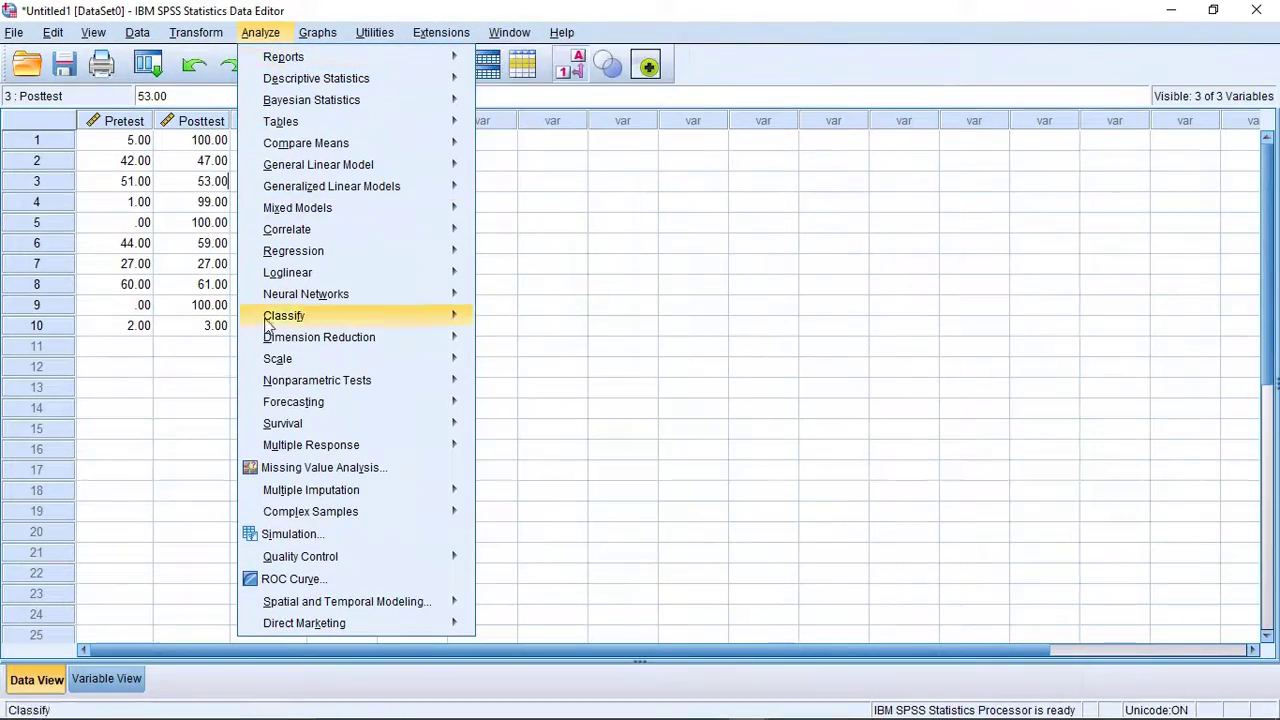
mouse_move(328, 380)
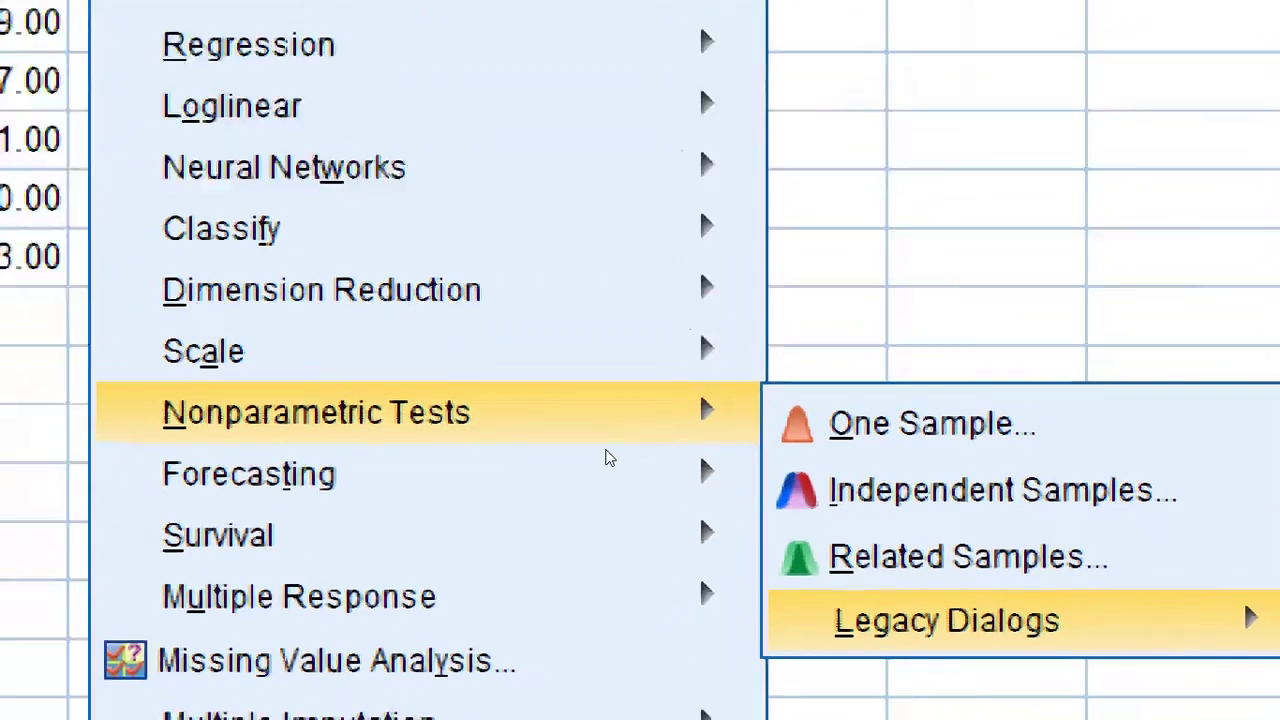
mouse_move(1160, 630)
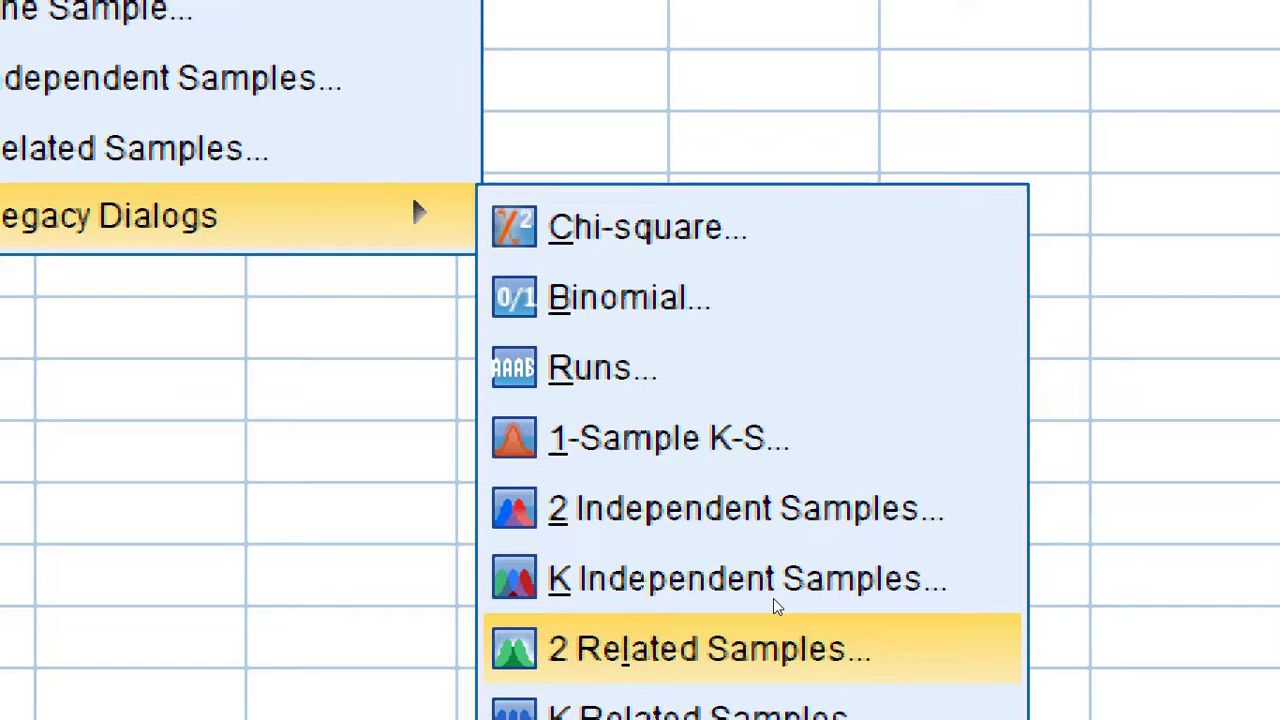
left_click(776, 603)
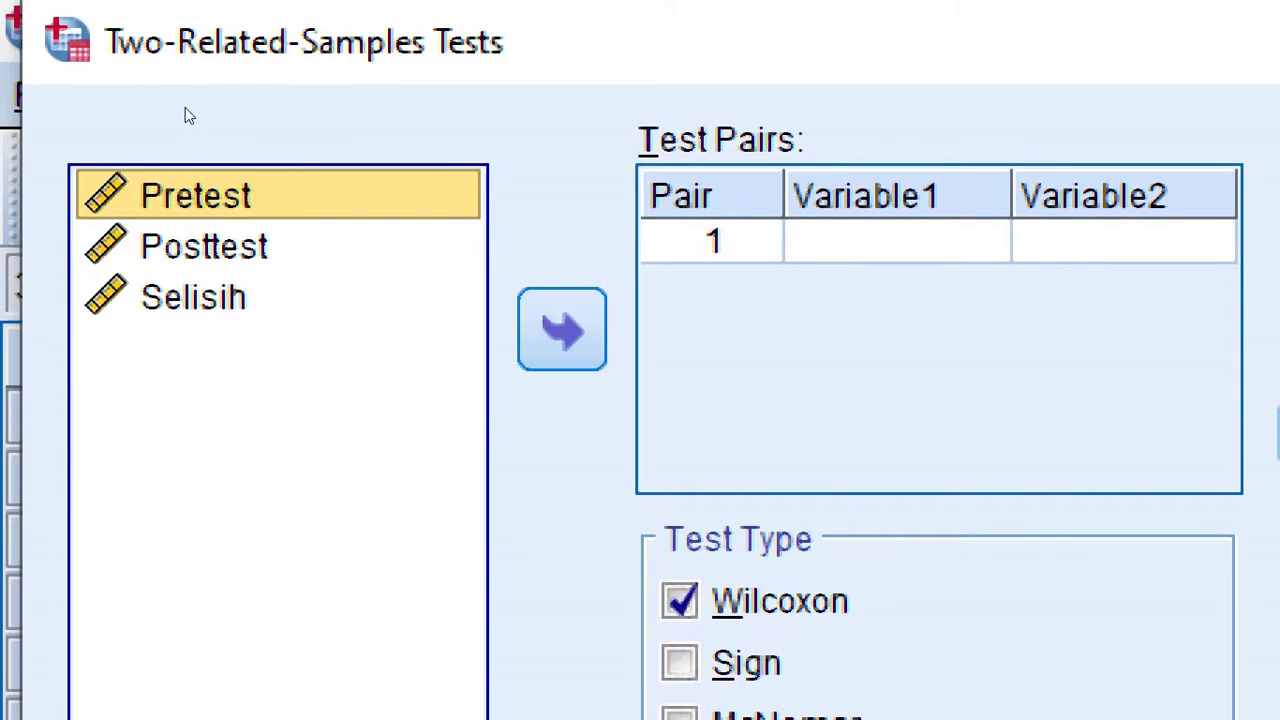
Step: Define the first test pair with Pretest as Variable1 and Posttest as Variable2
key("space")
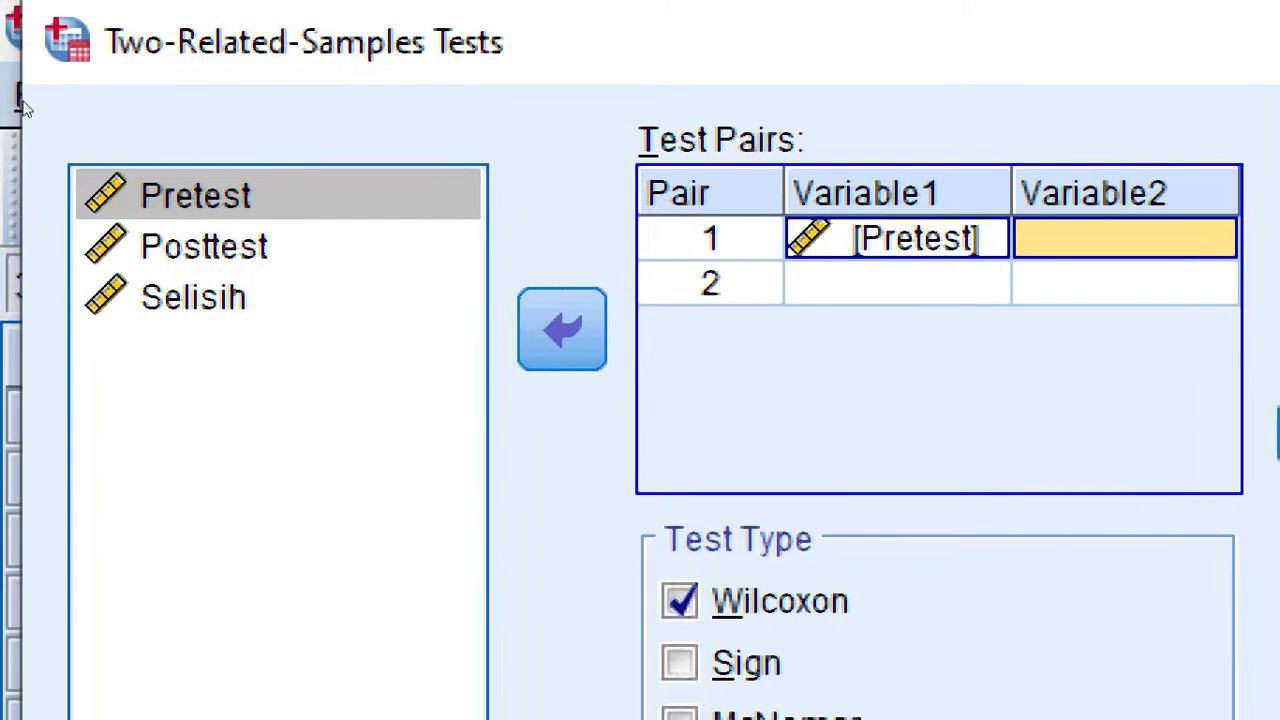
left_click(204, 246)
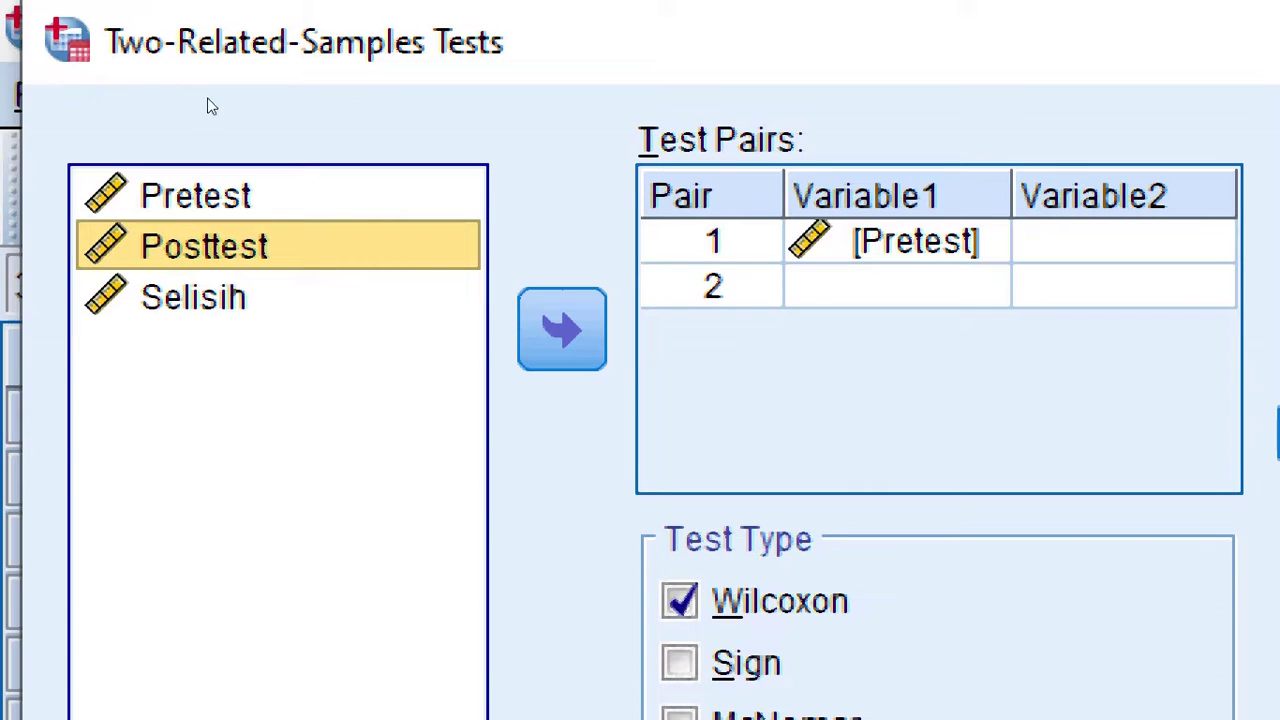
key("Tab")
key("space")
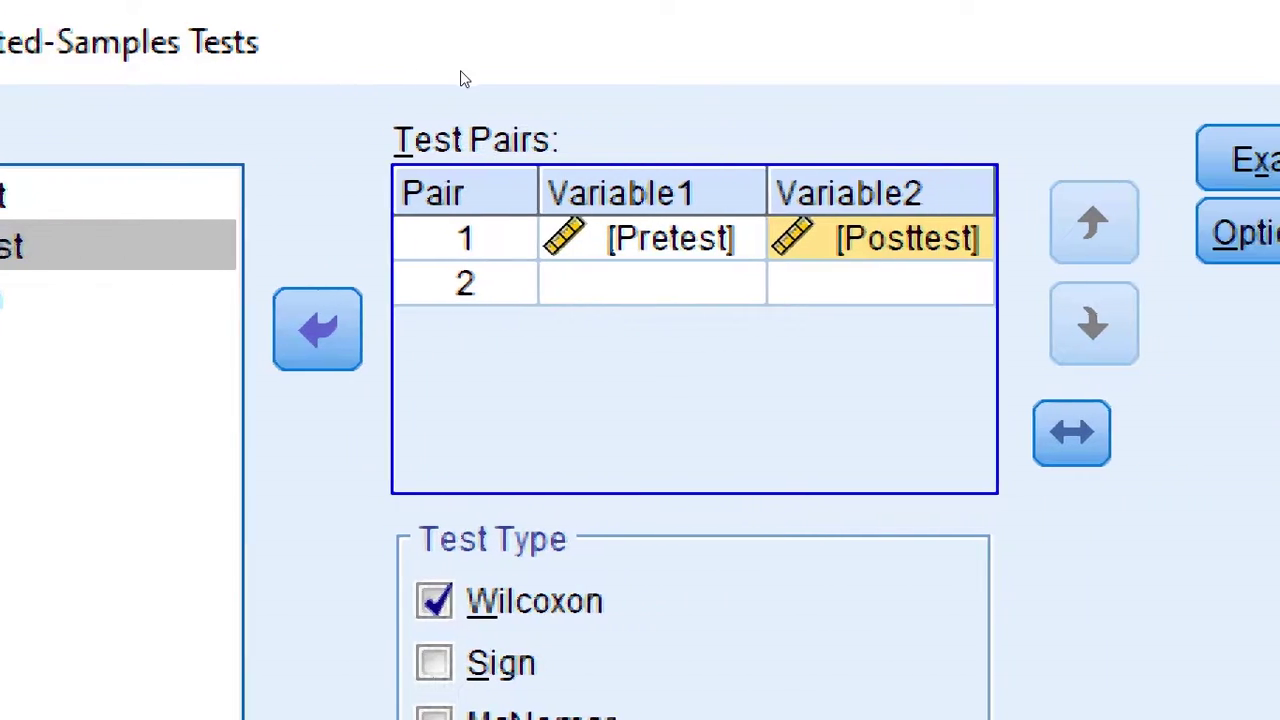
Step: Include Descriptive and Quartiles statistics in the test options and run the Wilcoxon test
key("alt+o")
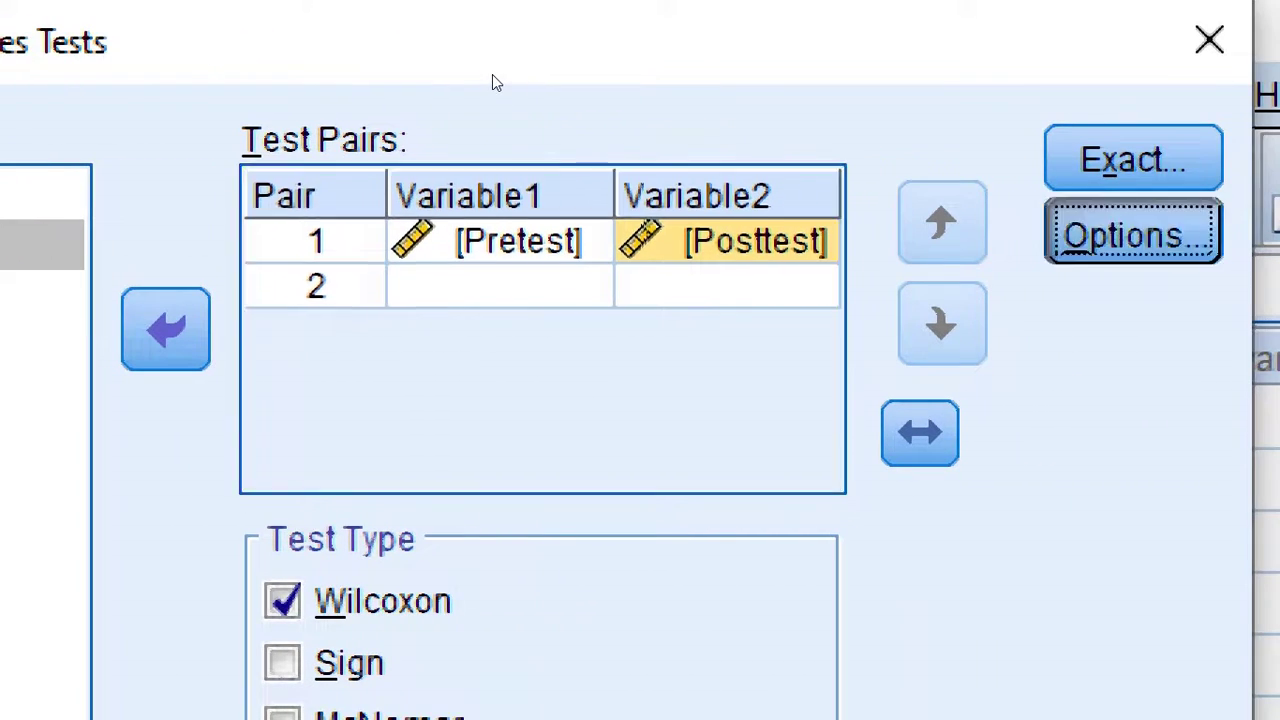
key("space")
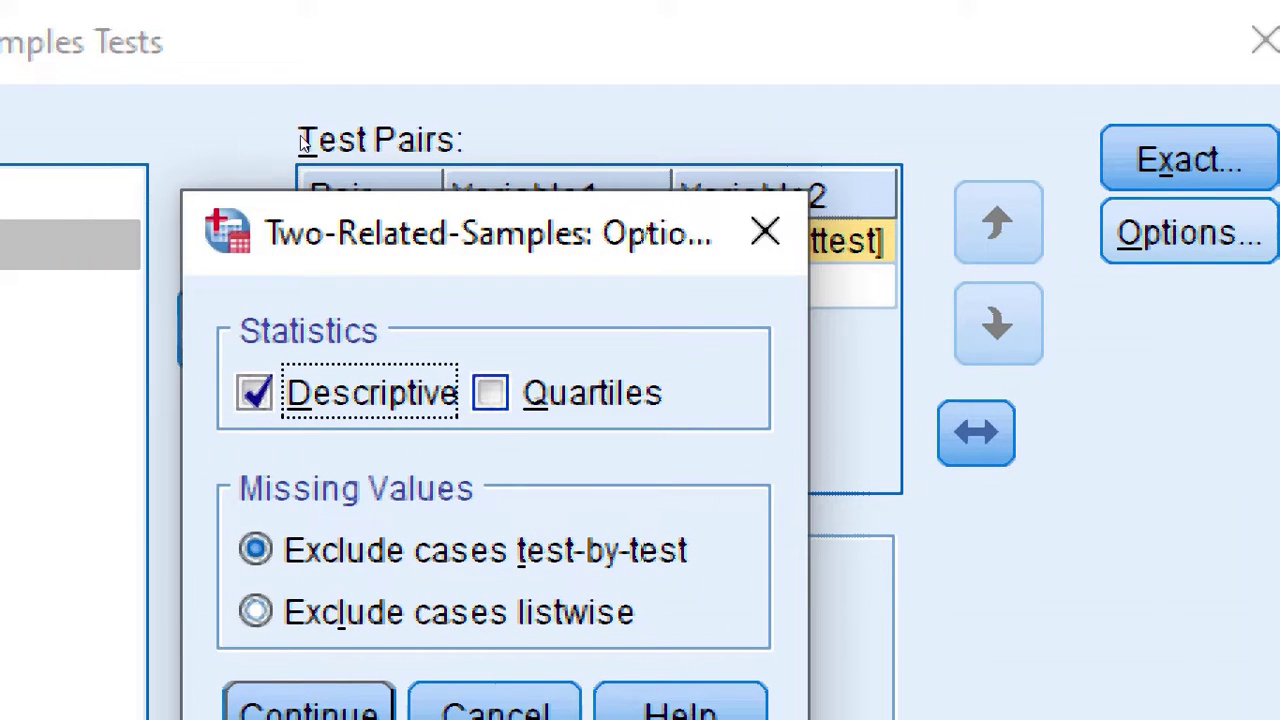
key("Tab")
key("space")
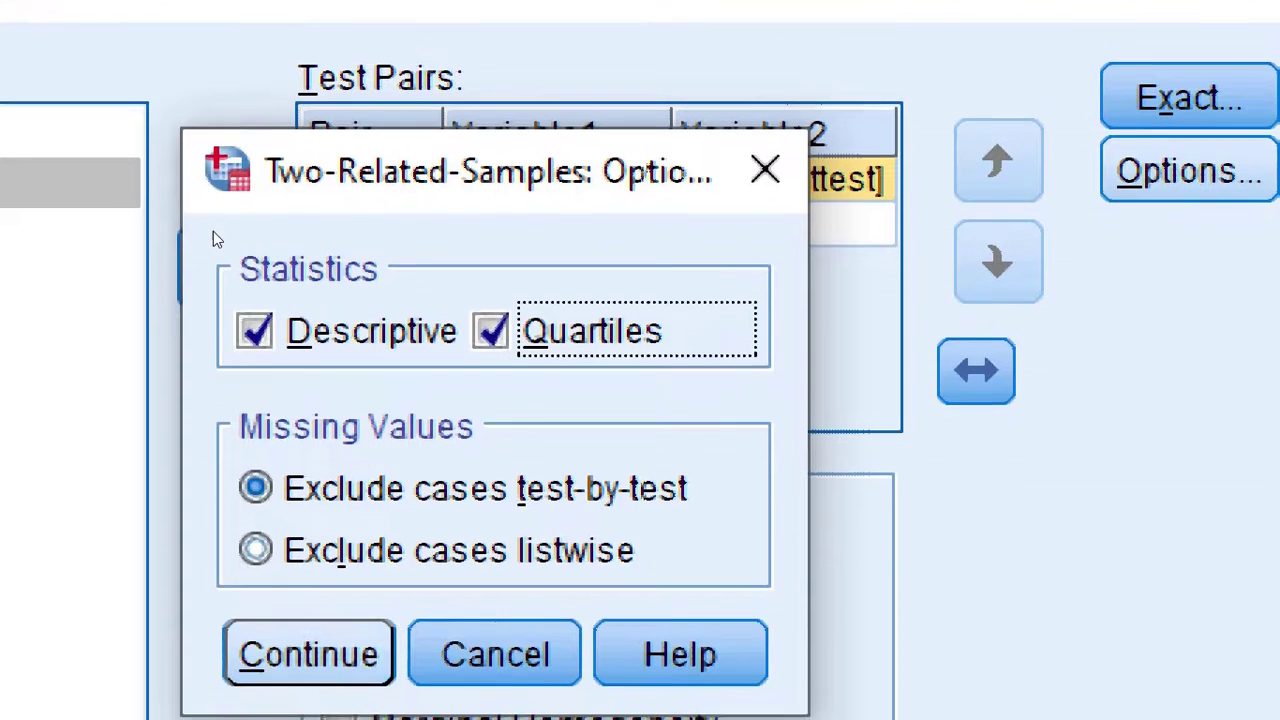
key("Return")
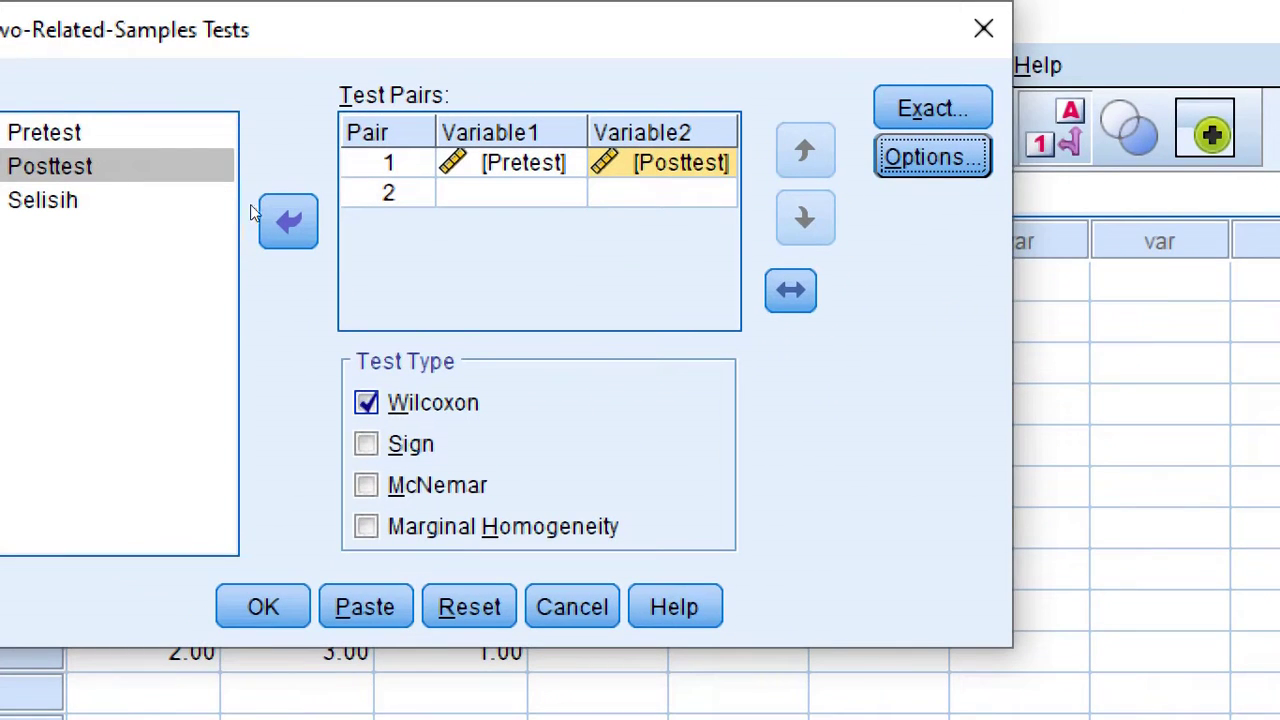
key("Return")
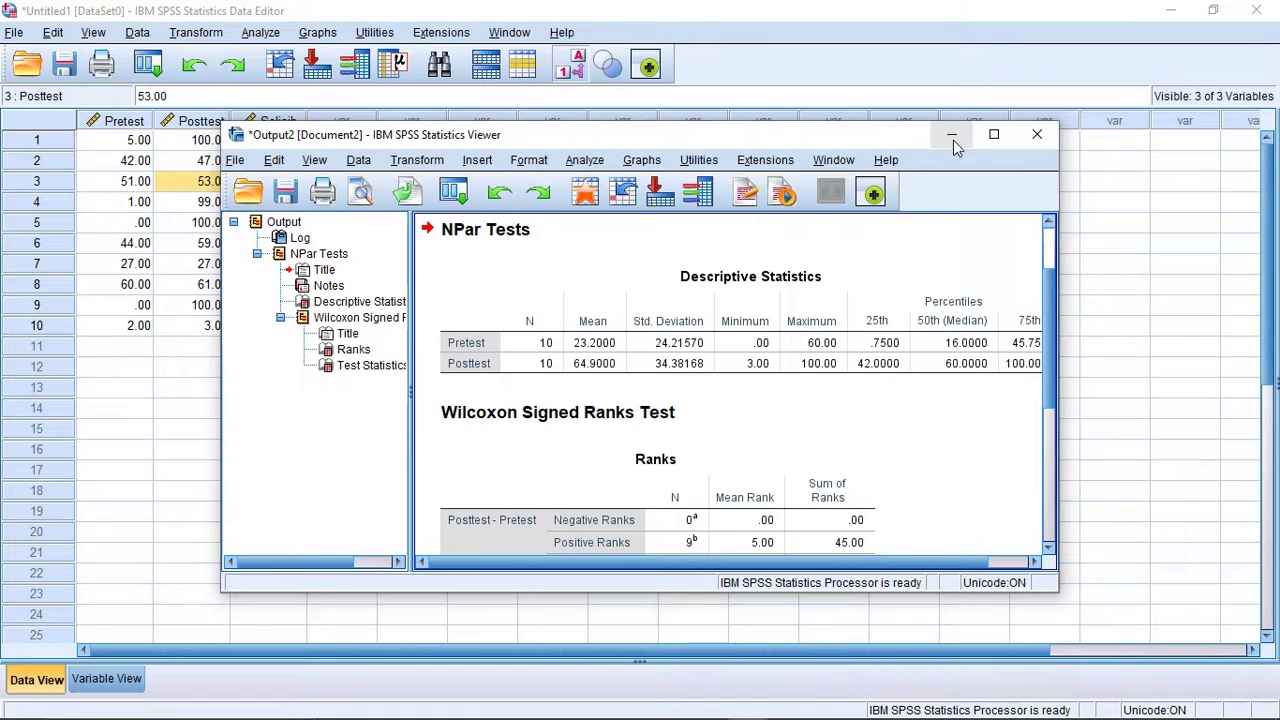
Step: Maximize the output window and examine the Descriptive Statistics, Ranks and Test Statistics tables of the Wilcoxon test
left_click(993, 134)
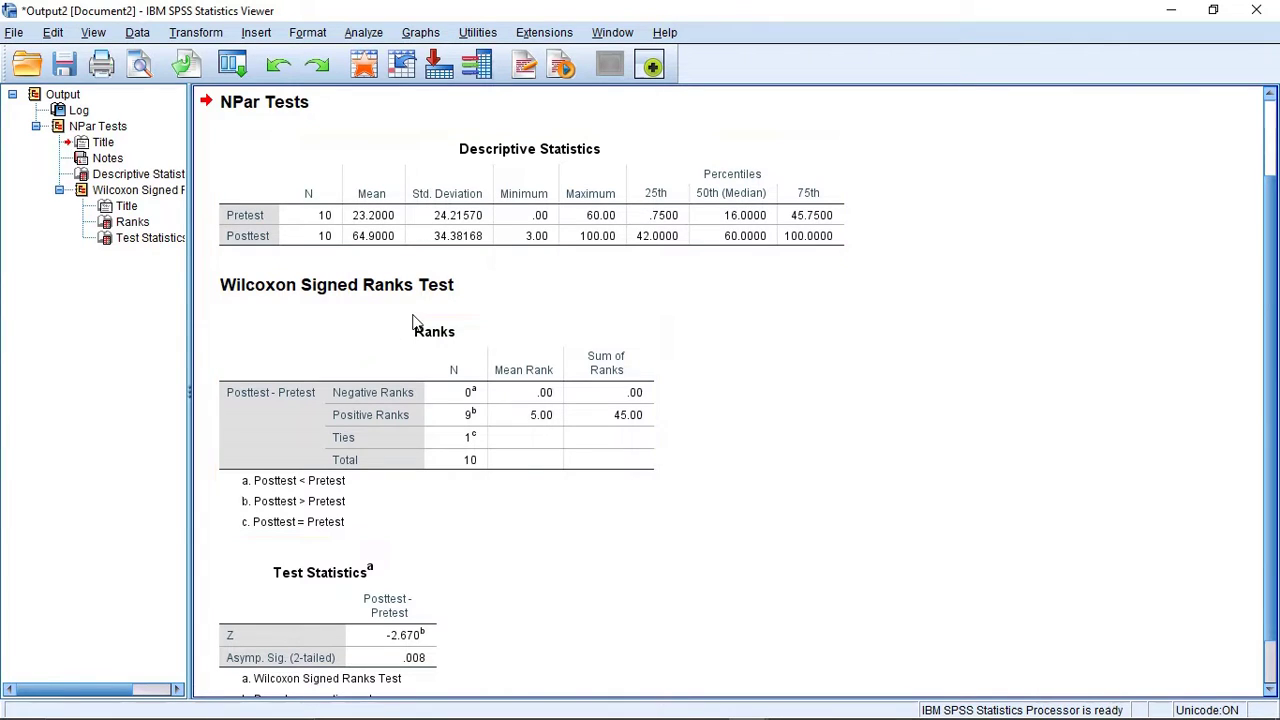
scroll(412, 322, "down", 1)
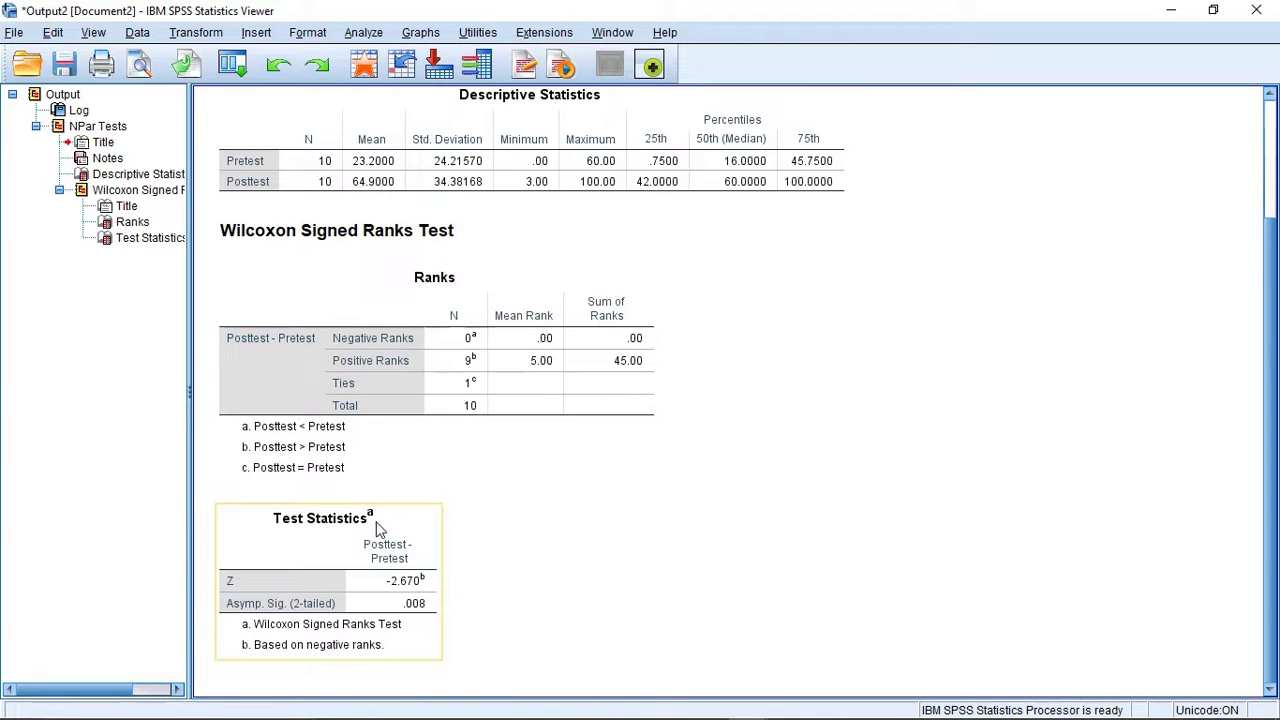
scroll(395, 510, "up", 3)
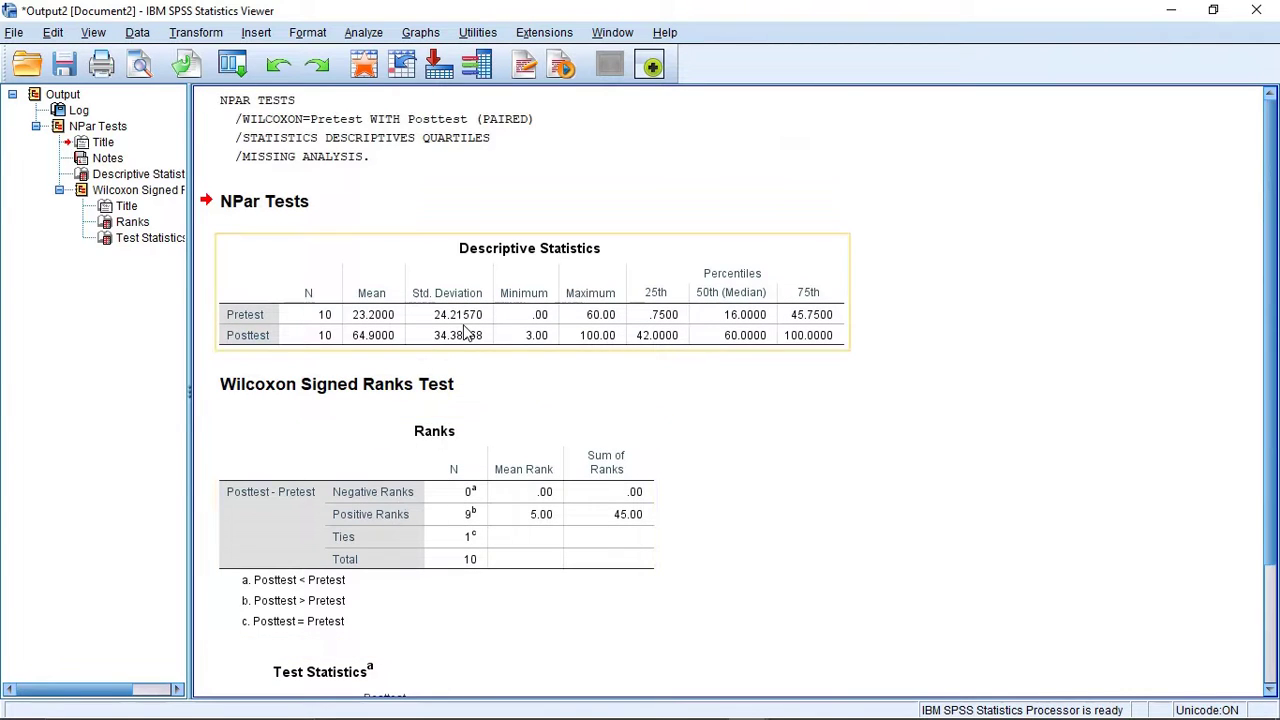
scroll(465, 333, "down", 2)
left_click(580, 248)
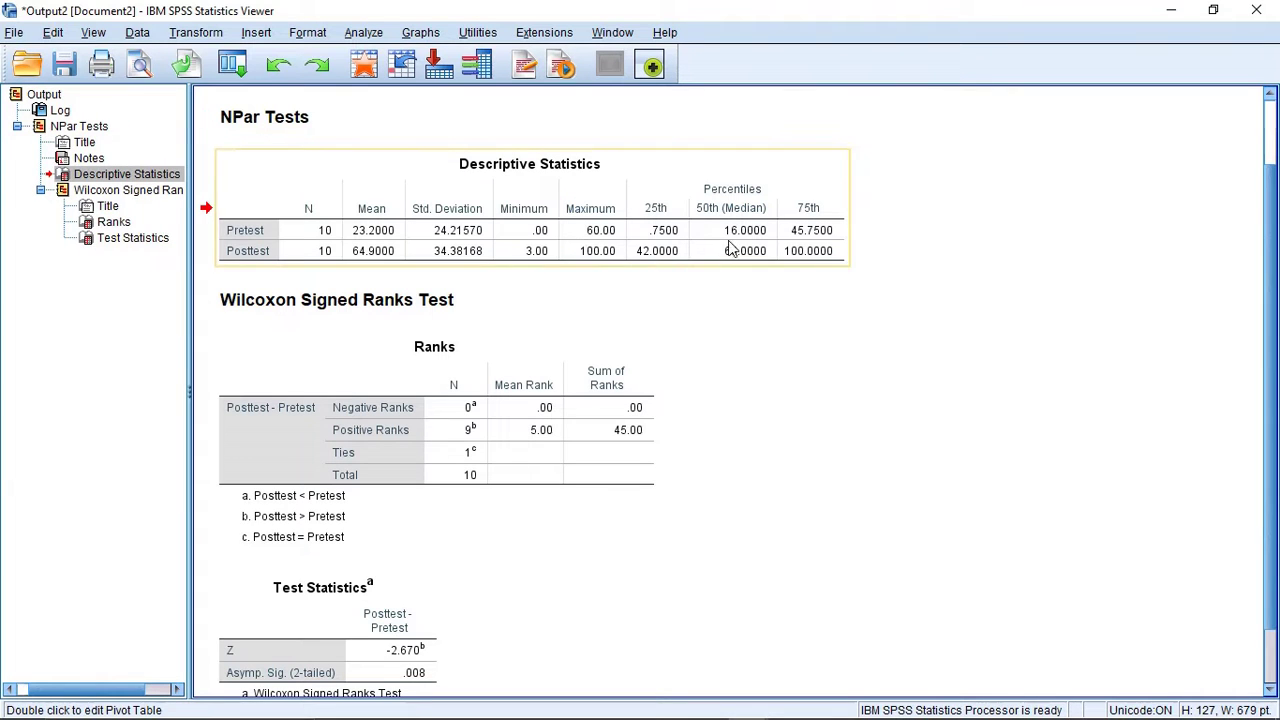
scroll(665, 285, "down", 1)
left_click(323, 564)
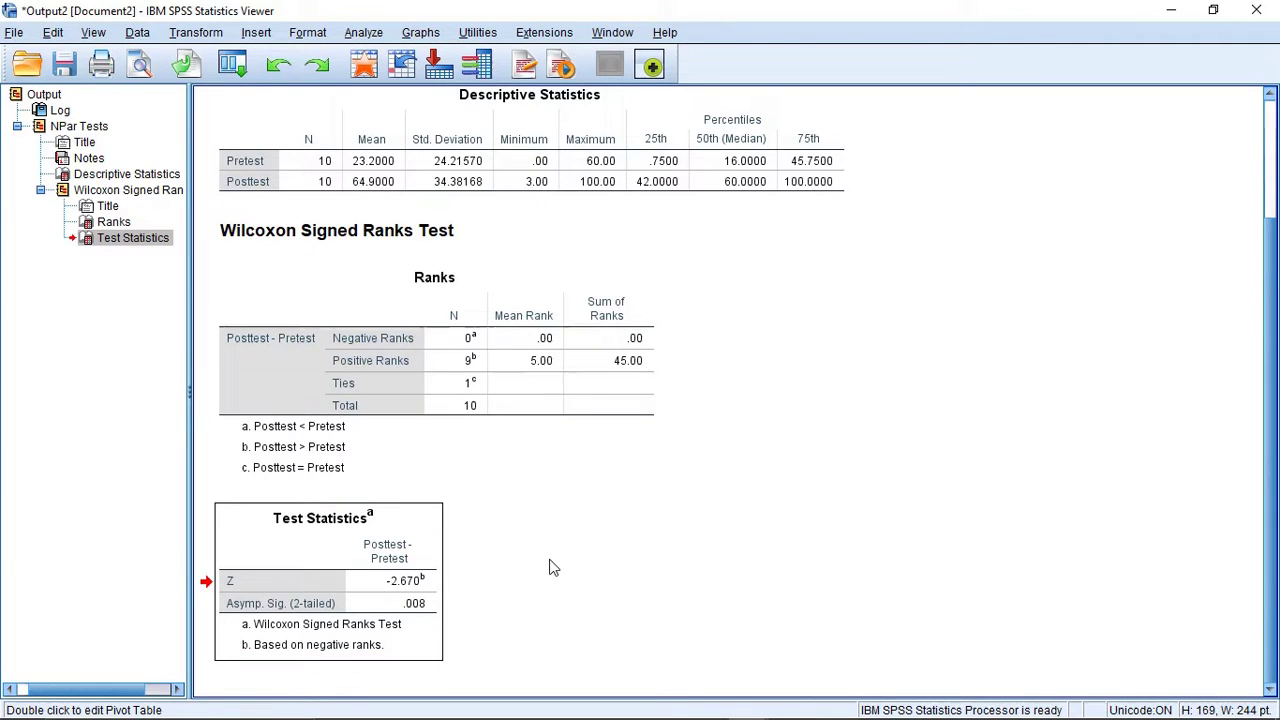
left_click(455, 625)
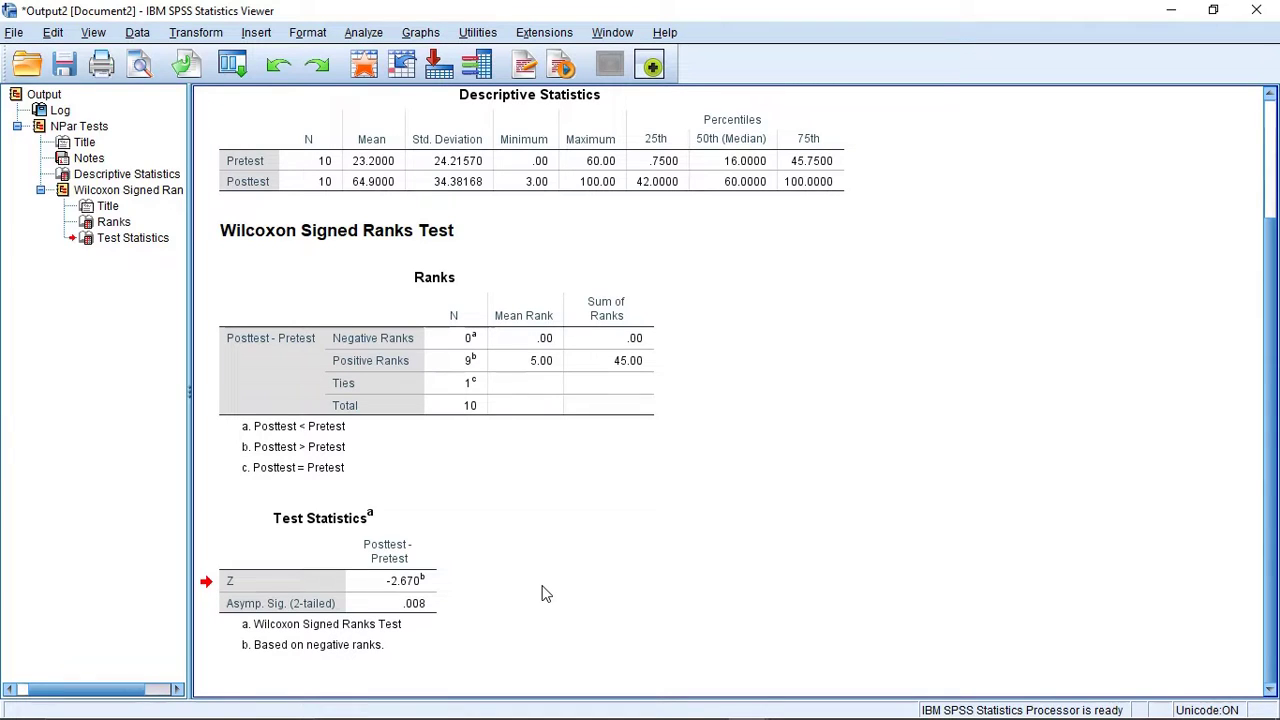
left_click(636, 174)
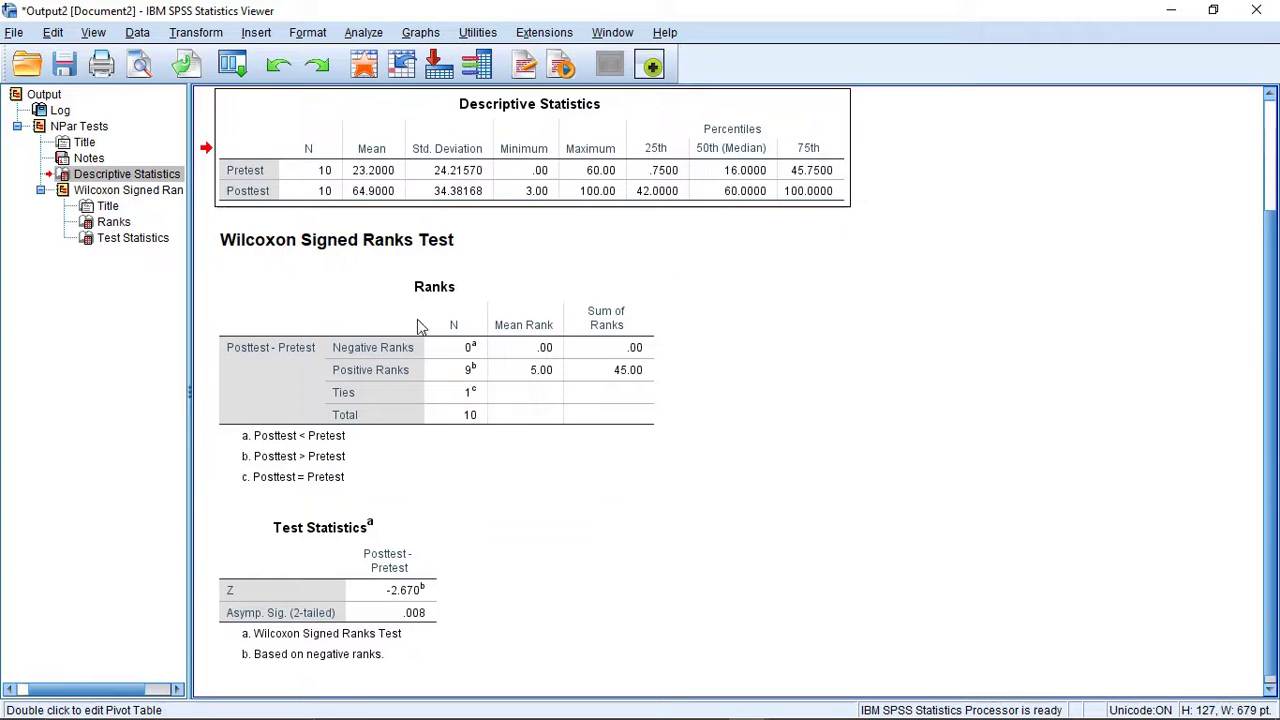
left_click(414, 532)
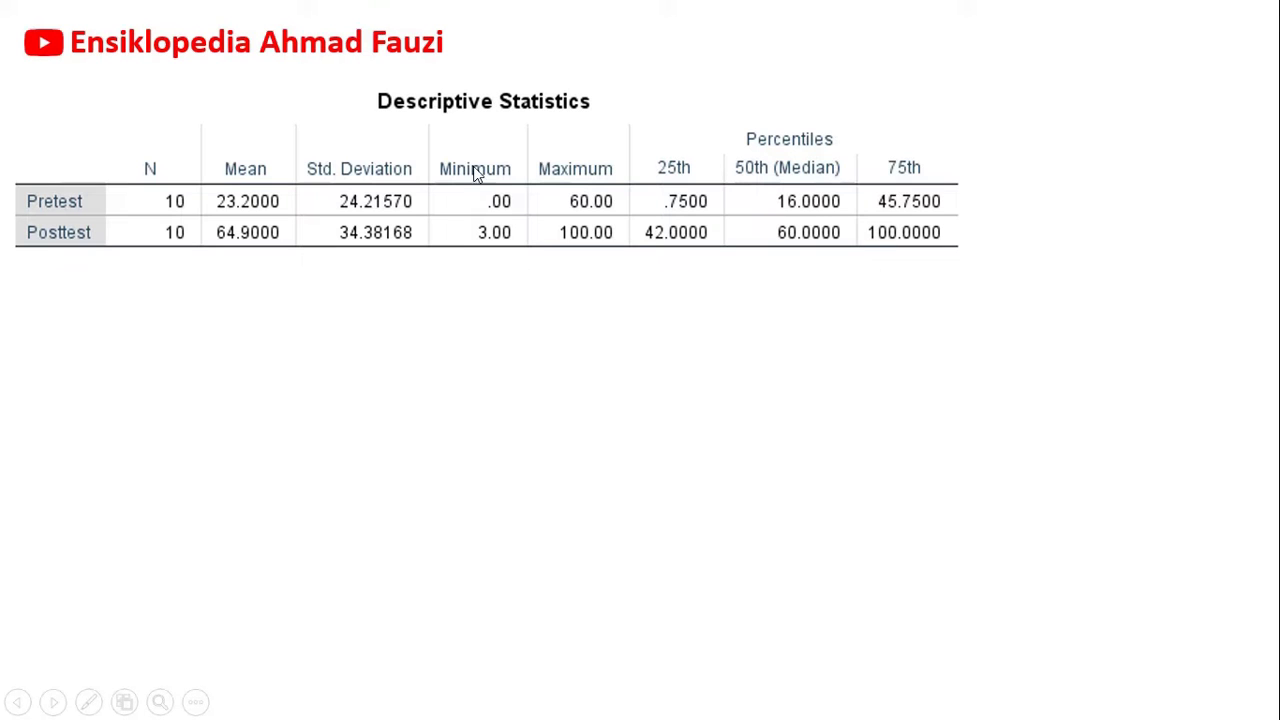
left_click(672, 302)
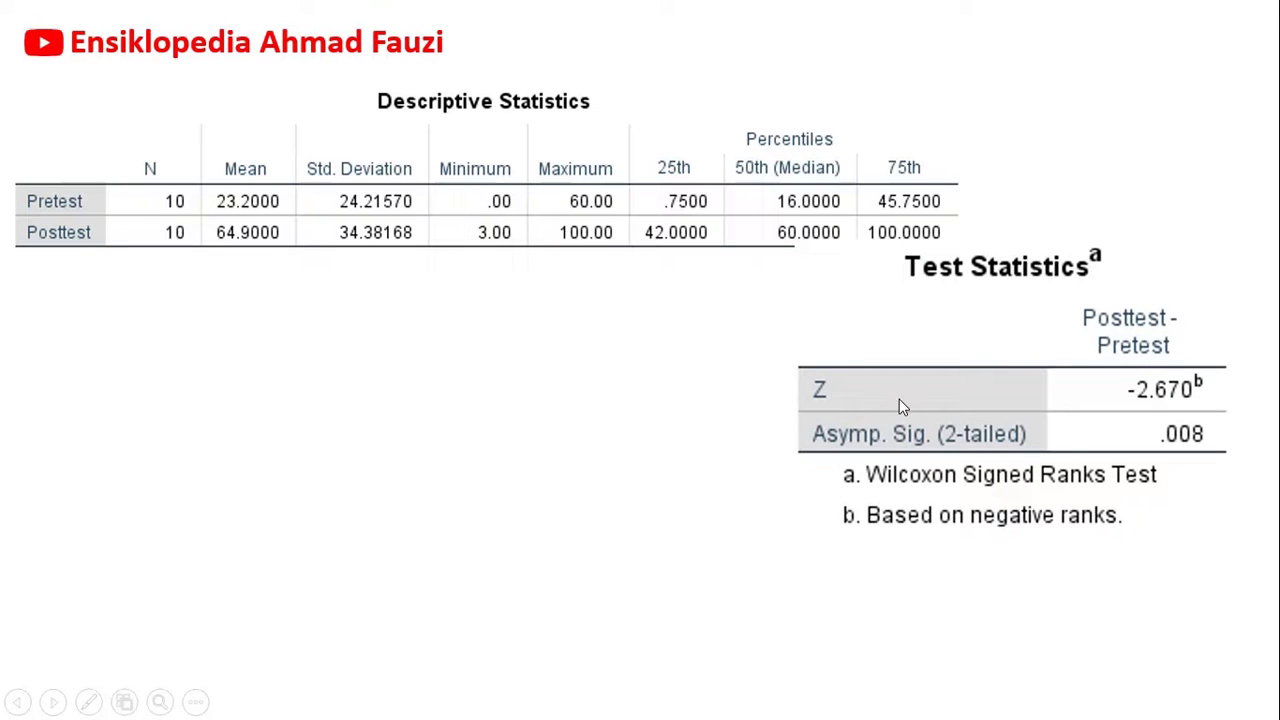
left_click(637, 370)
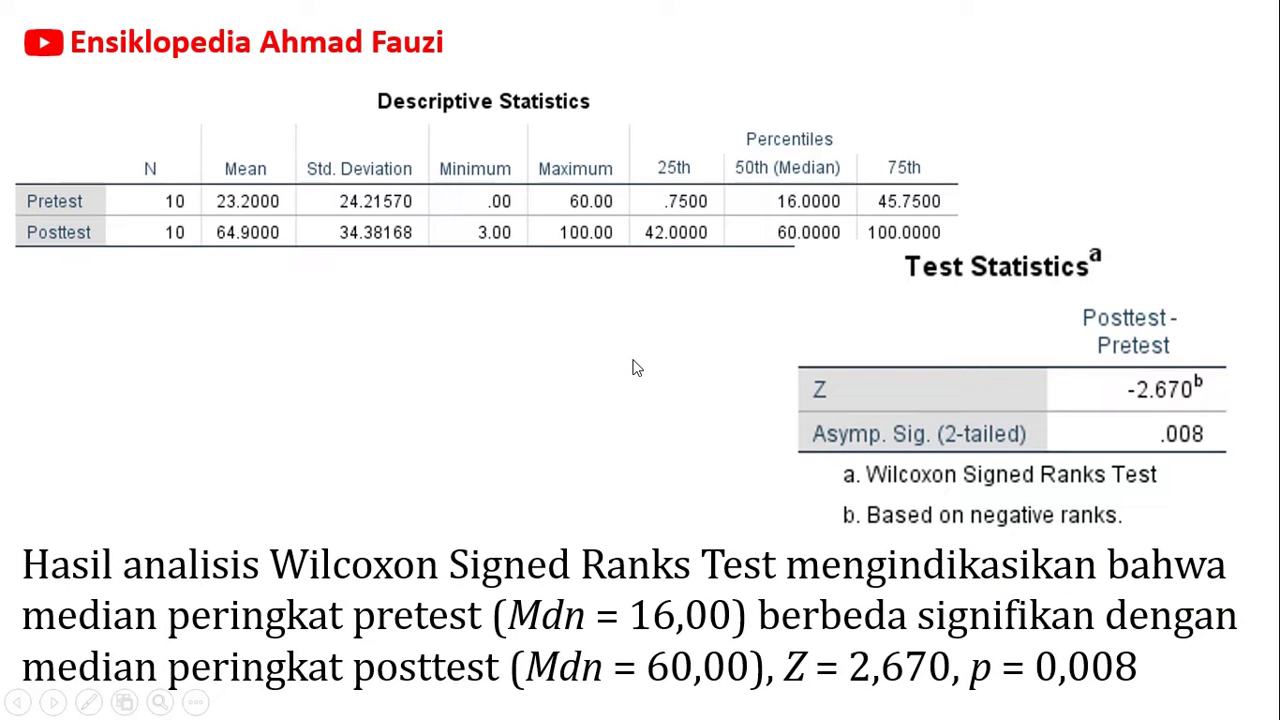